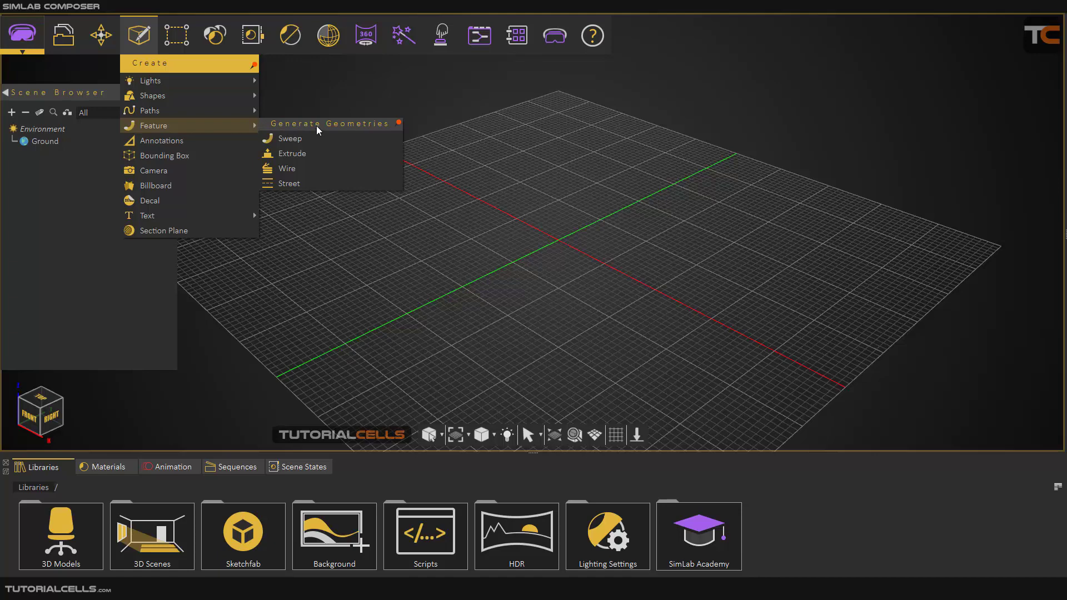
Detach the Feature tool list as a floating palette and place it near the scene browser
left_click(397, 123)
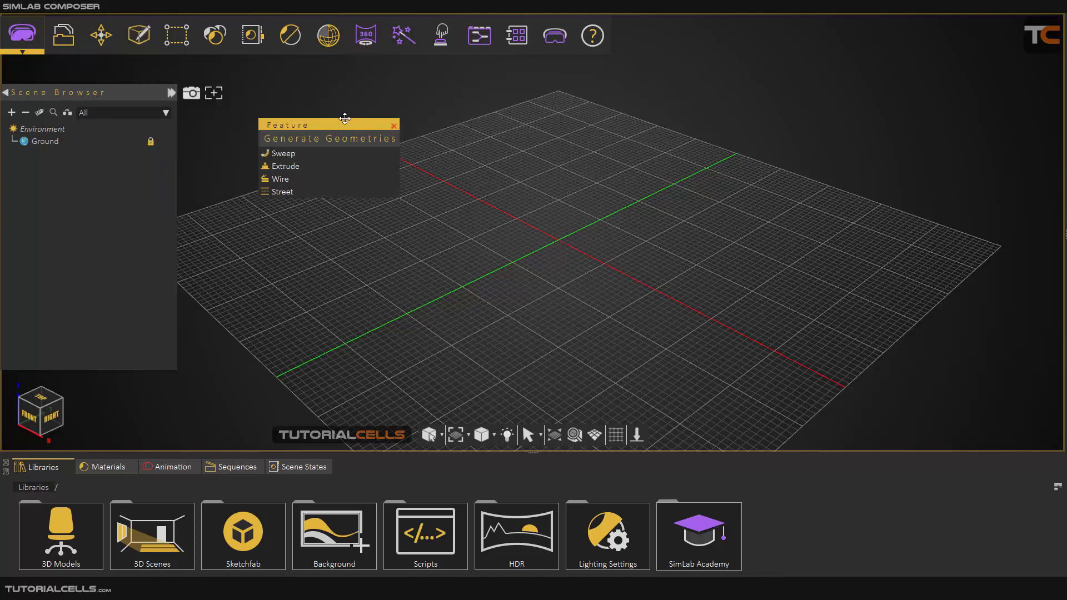
left_click_drag(335, 118, 313, 88)
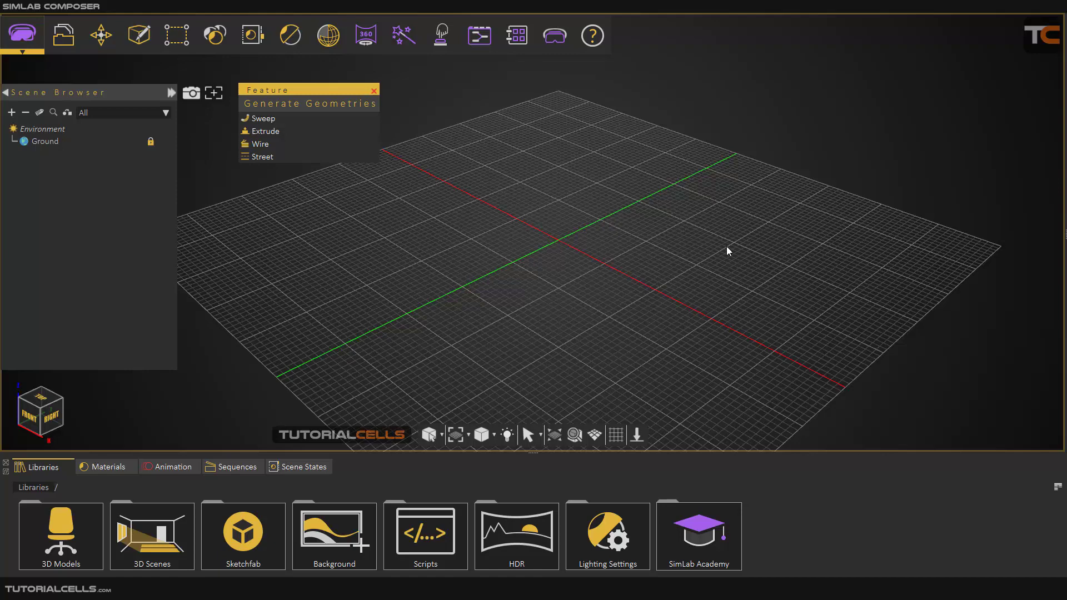
Examine the grid settings for line spacing and snapping
left_click(615, 436)
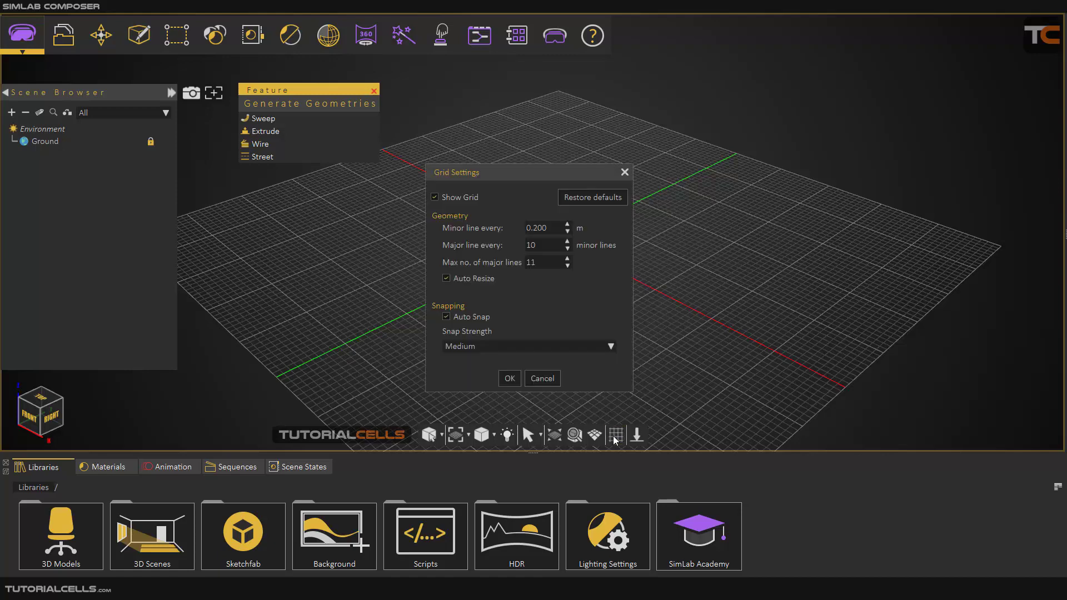
left_click(542, 378)
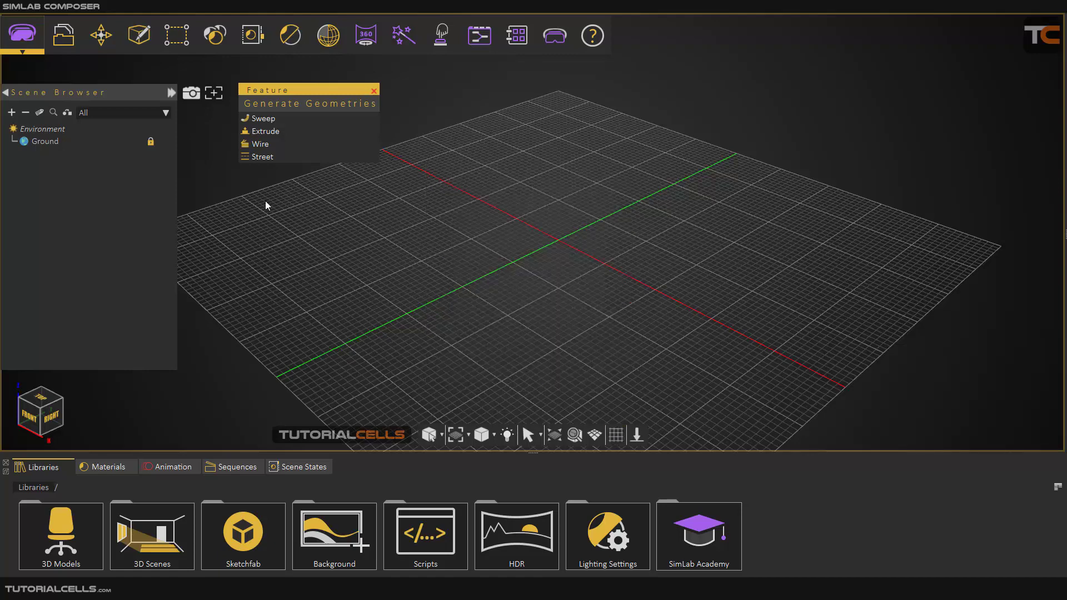
Start a new path by picking points on a plane and choose the horizontal XY plane
left_click(140, 39)
mouse_move(165, 113)
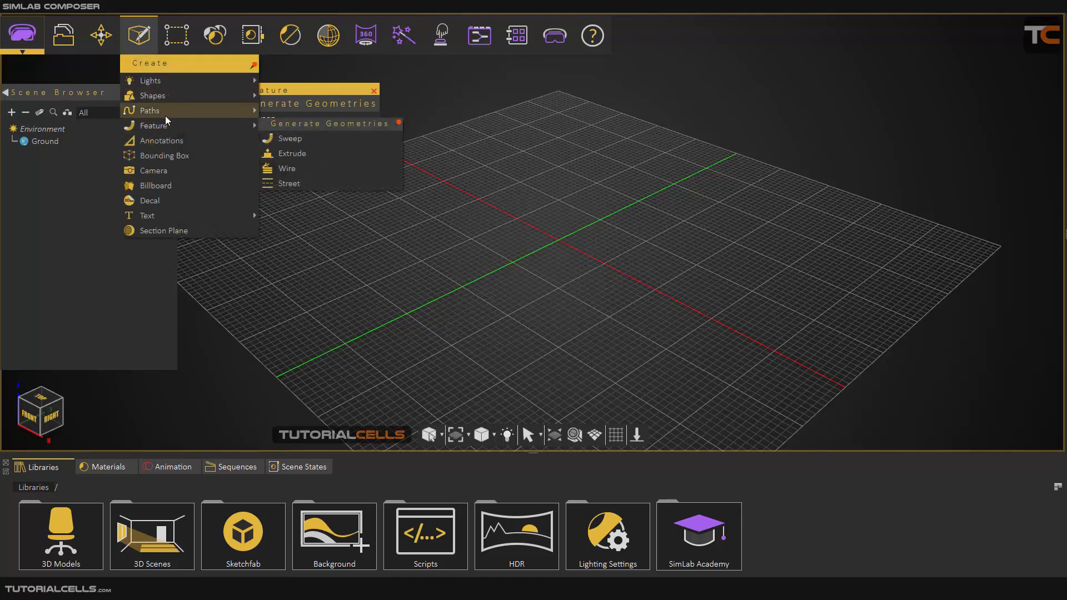
left_click(279, 123)
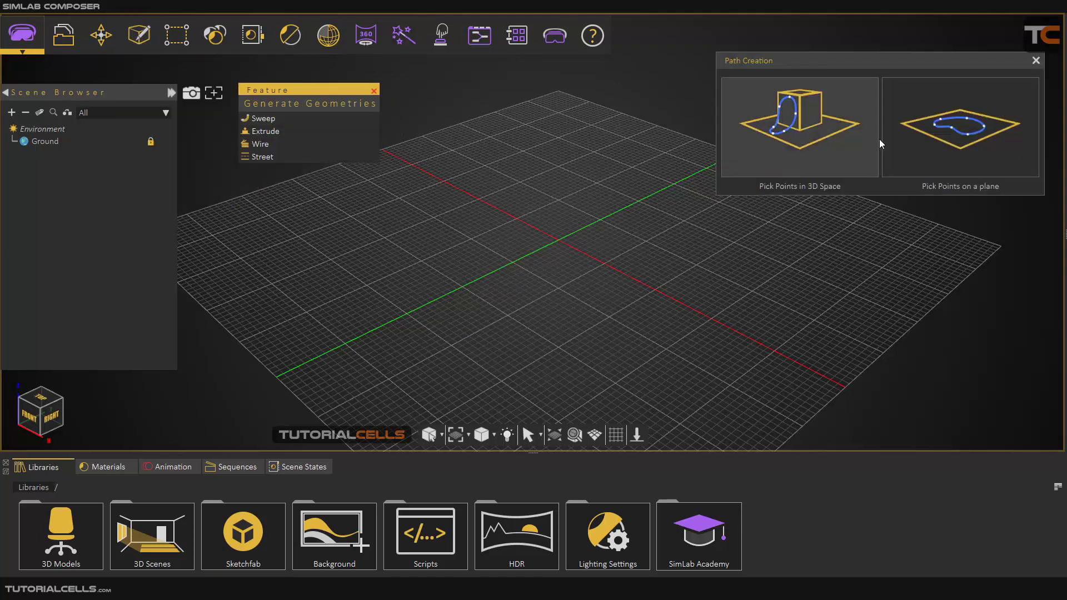
left_click(931, 126)
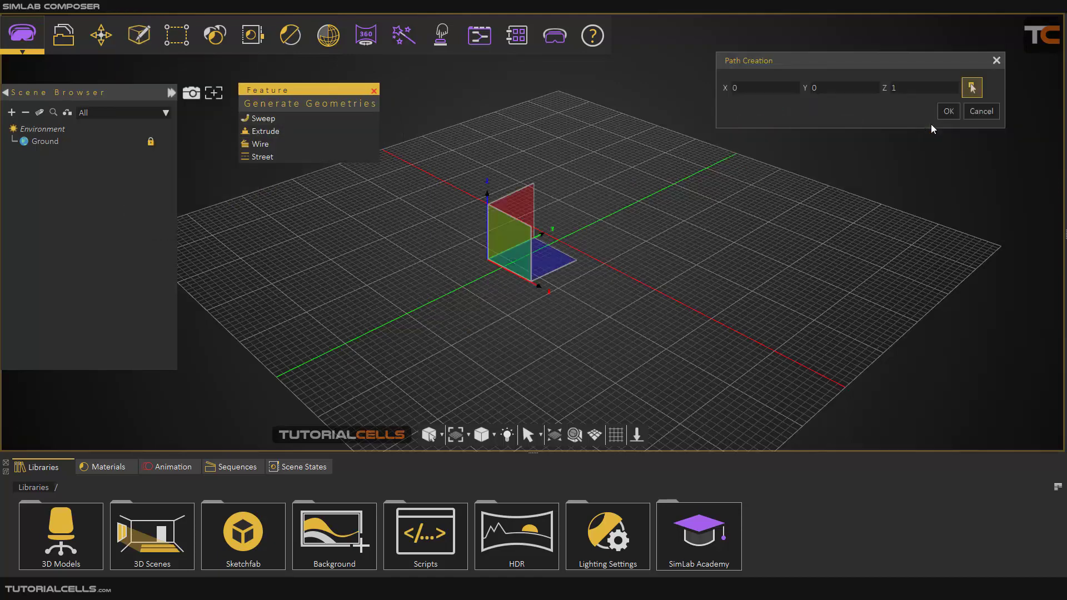
left_click(552, 258)
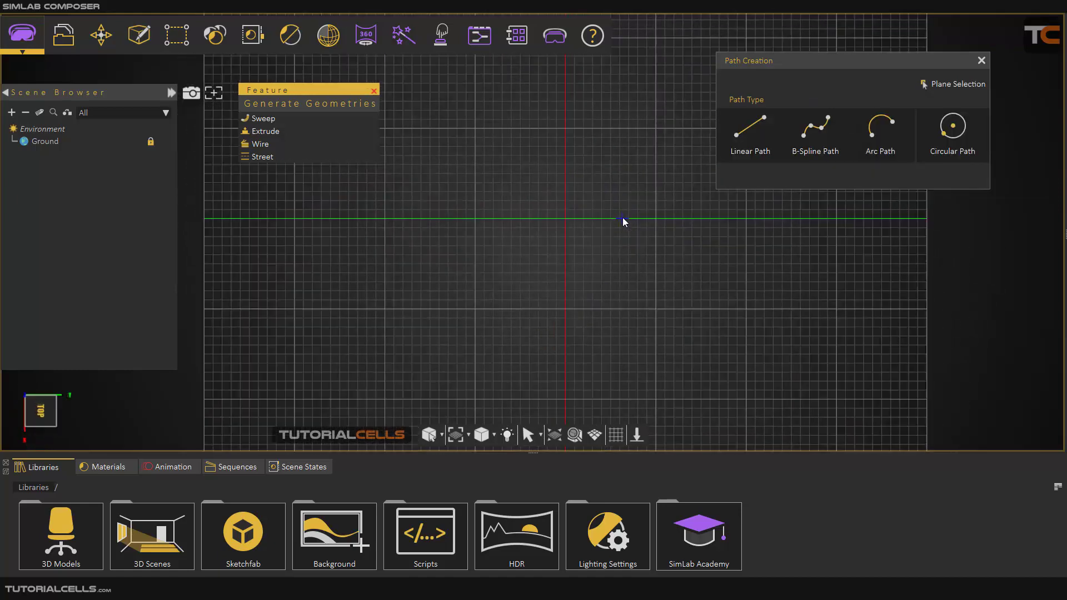
Draw an open S-shaped B-spline path through four points, running from near the grid's centre beyond its edge, and finish it
left_click(812, 135)
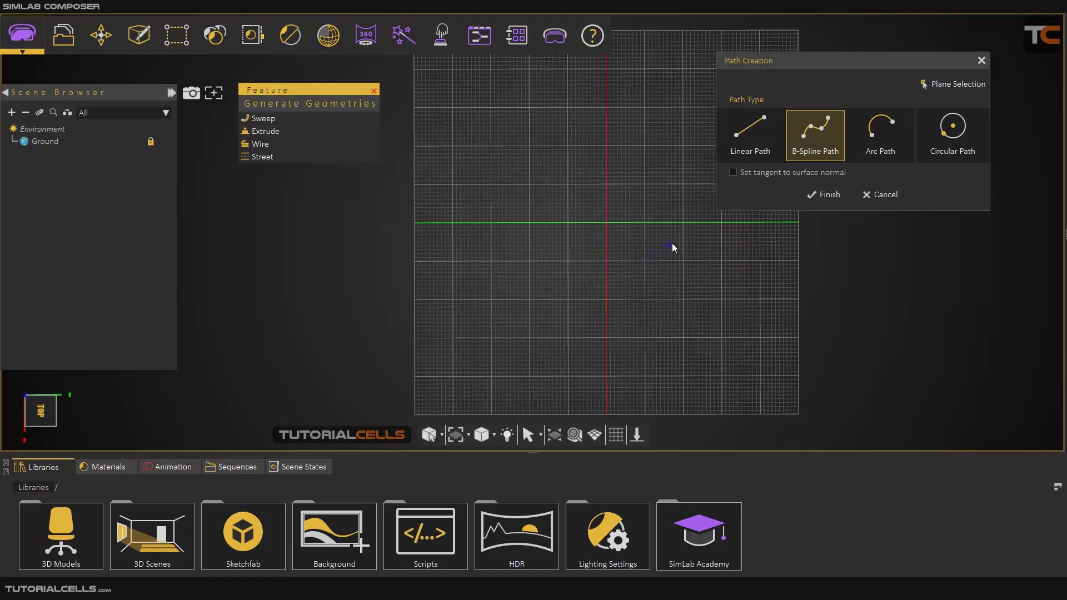
left_click(672, 243)
scroll(572, 103, "down", 3)
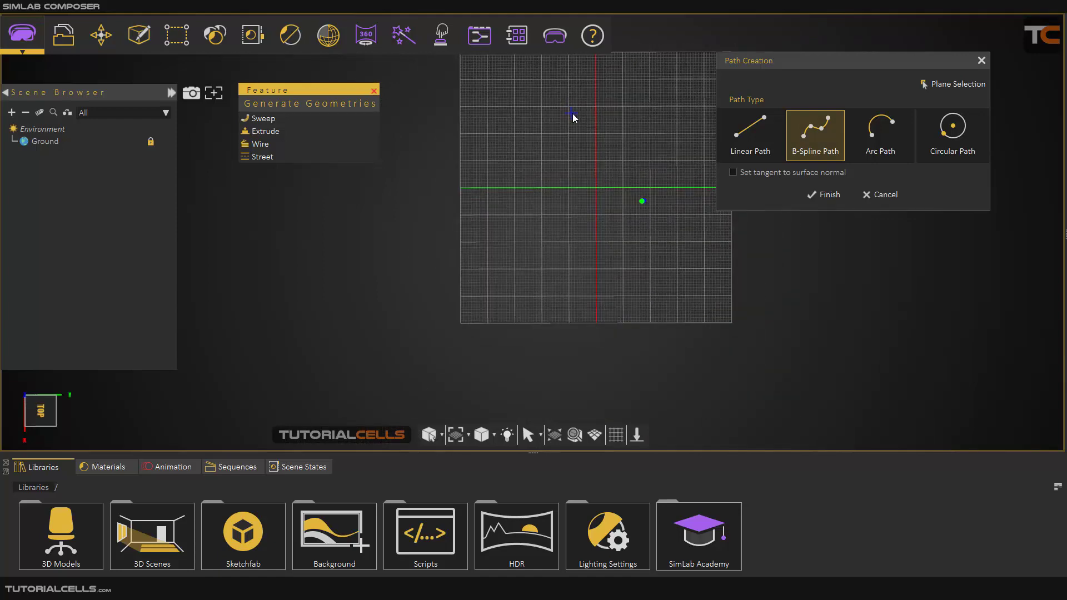
left_click(588, 123)
middle_click_drag(544, 114, 509, 227)
left_click(610, 122)
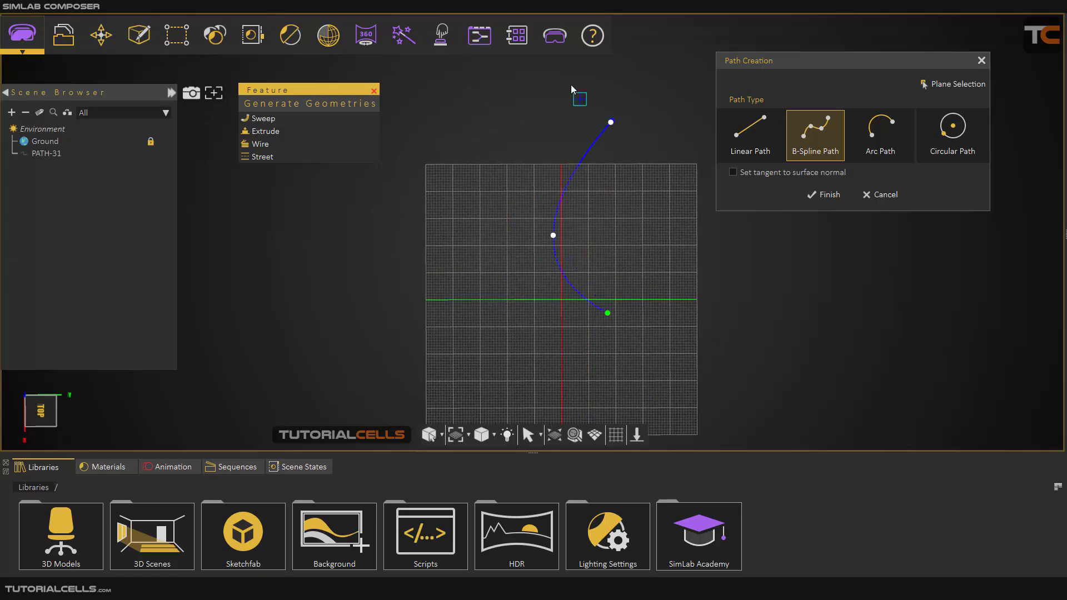
left_click(553, 72)
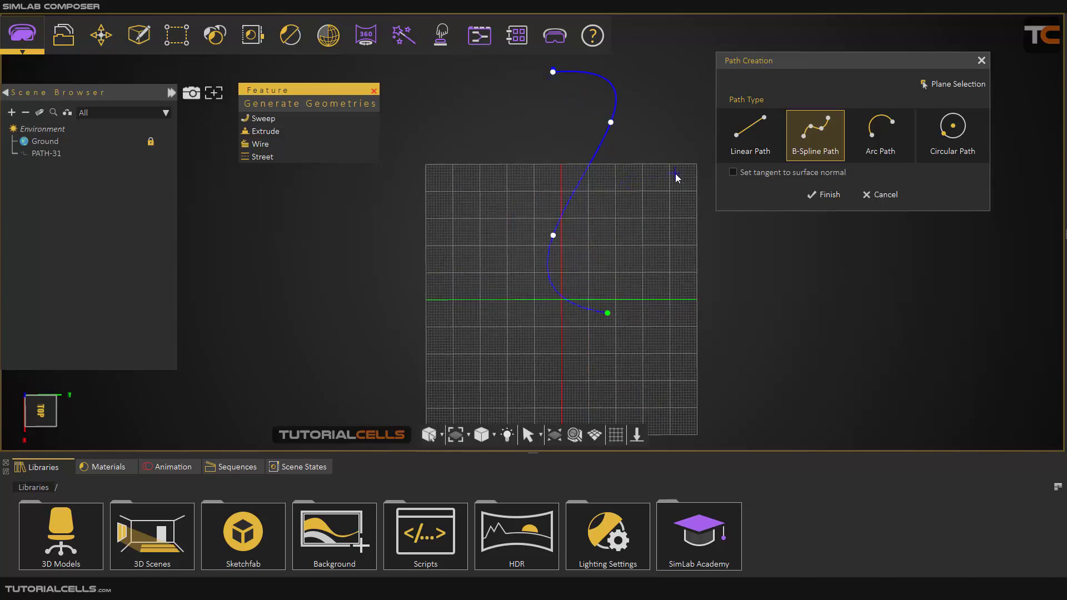
left_click(810, 195)
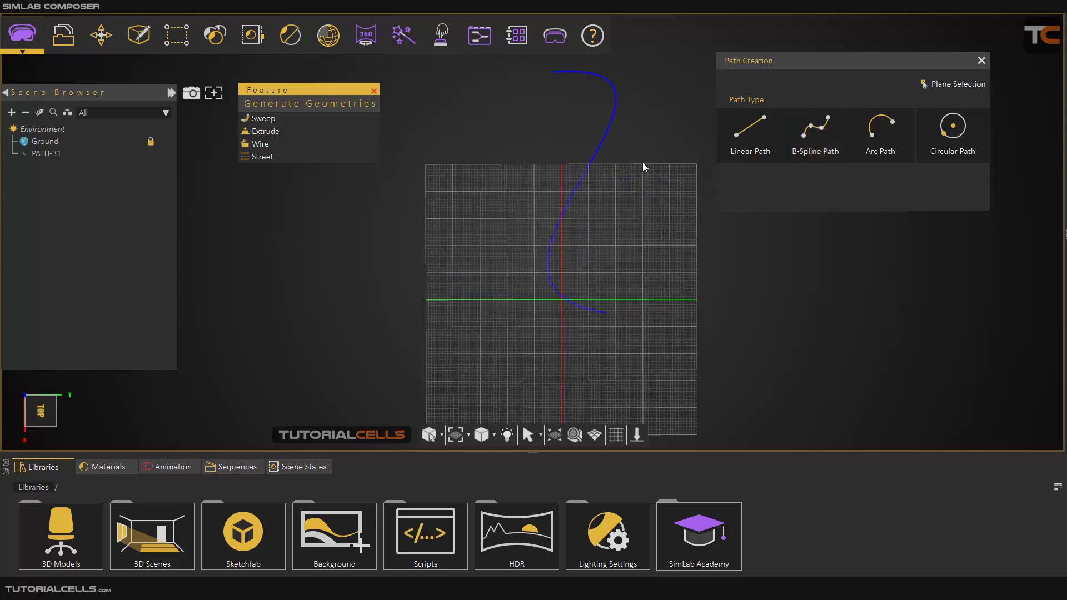
Move the whole spline path within the horizontal plane so it lies more centrally over the grid
middle_click_drag(643, 163, 624, 174)
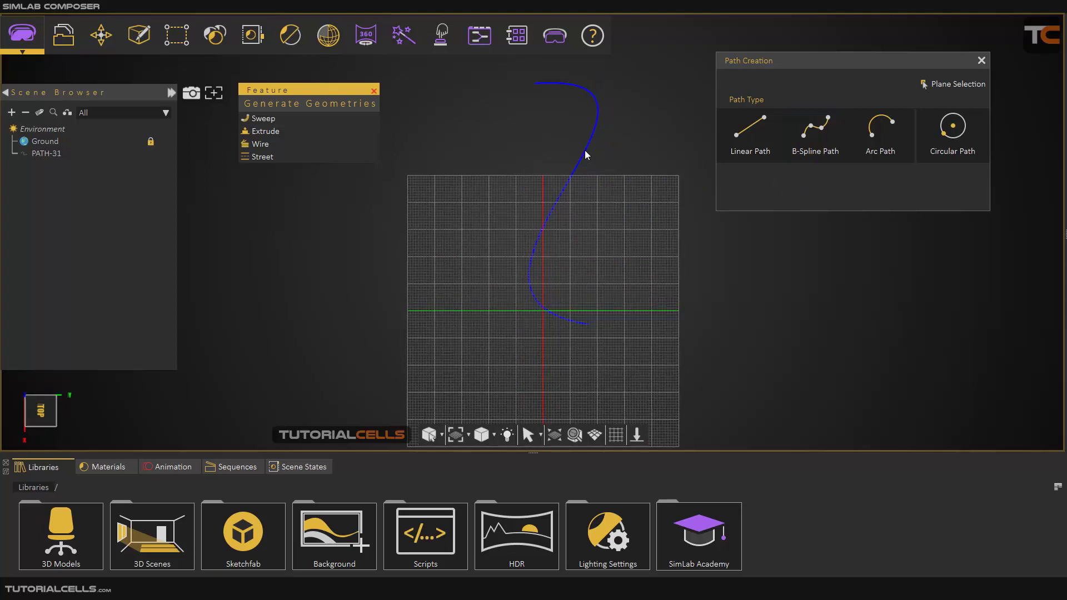
left_click(47, 154)
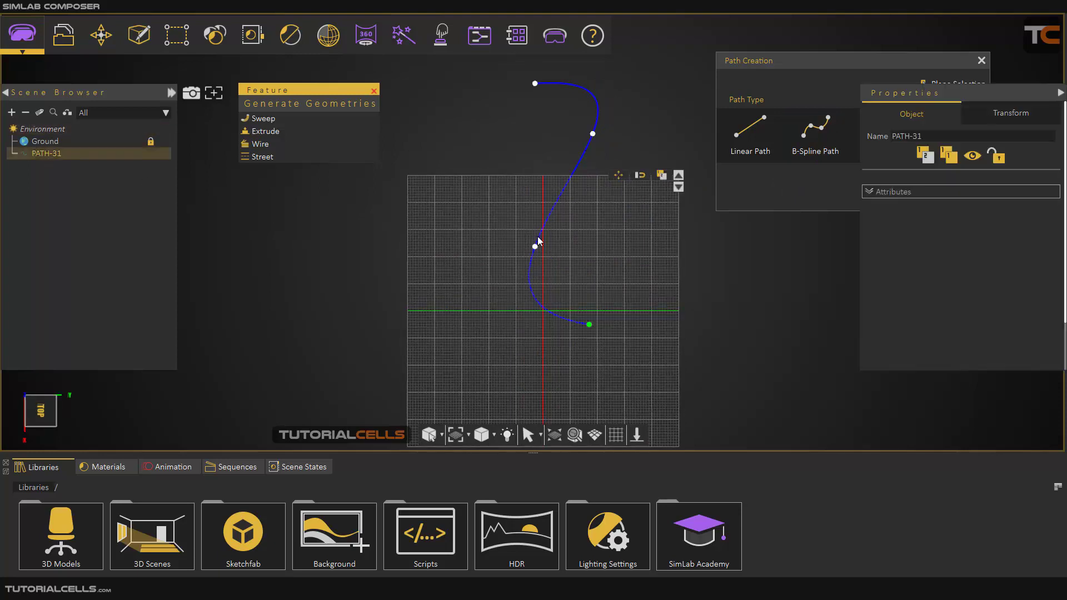
left_click(618, 175)
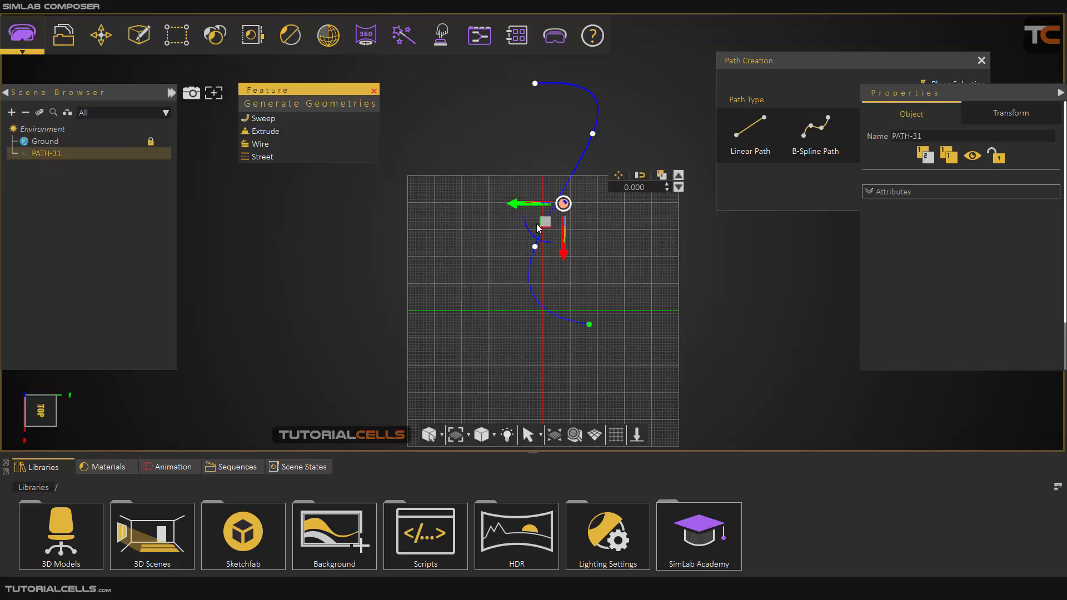
left_click_drag(537, 228, 522, 303)
Move the spline's last point outward past the grid's far edge to stretch the curve
left_click(525, 198)
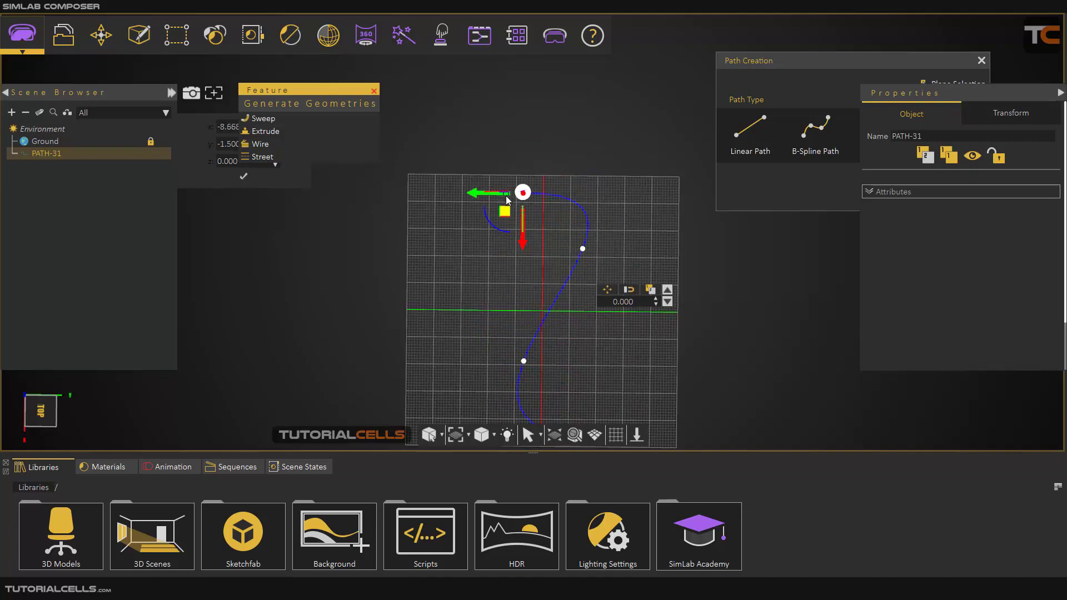
left_click_drag(505, 214, 548, 137)
scroll(531, 265, "down", 2)
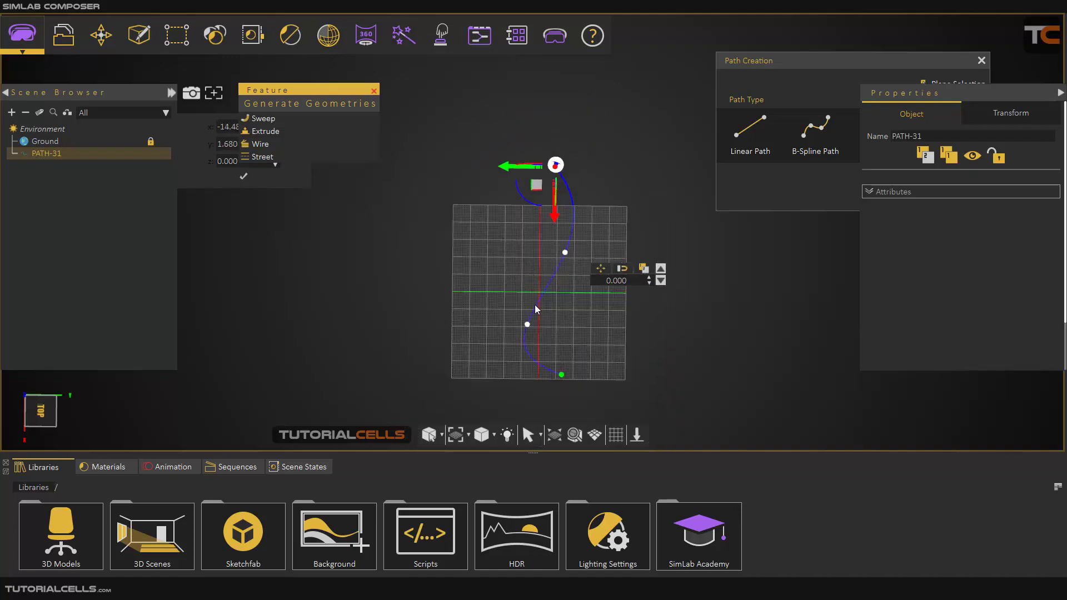
scroll(554, 300, "up", 2)
middle_click_drag(416, 209, 539, 342)
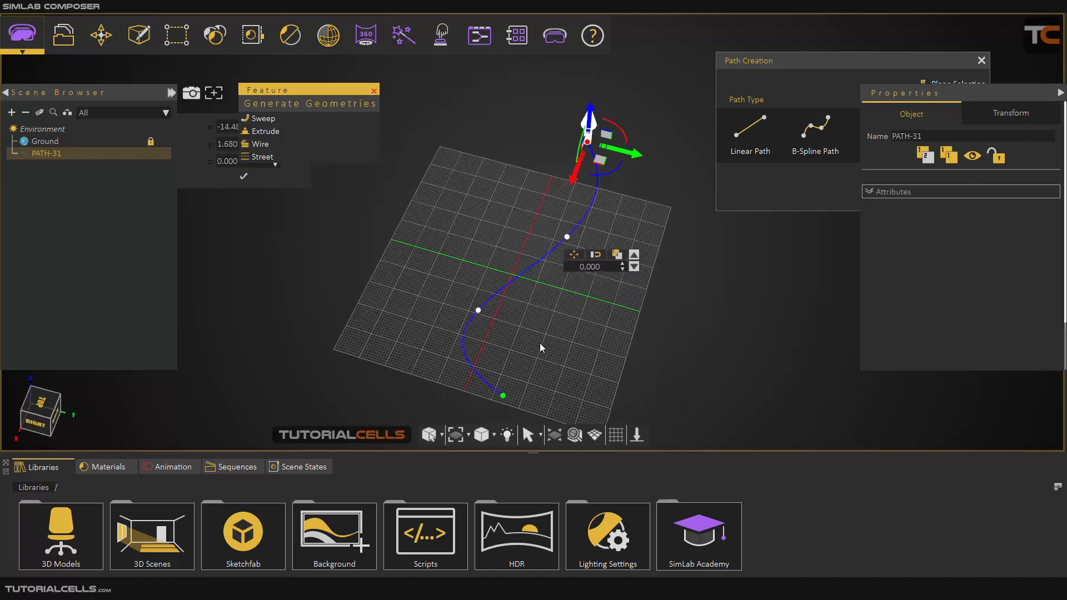
scroll(539, 342, "up", 3)
middle_click_drag(510, 310, 456, 238)
scroll(467, 253, "up", 2)
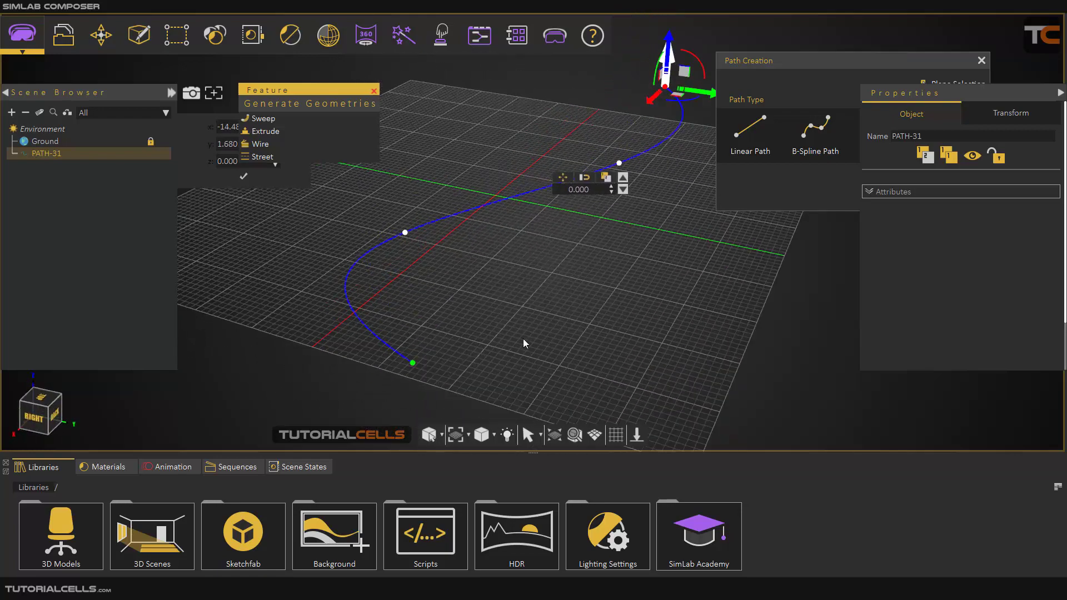
Turn off the grid display in the grid settings
left_click(615, 435)
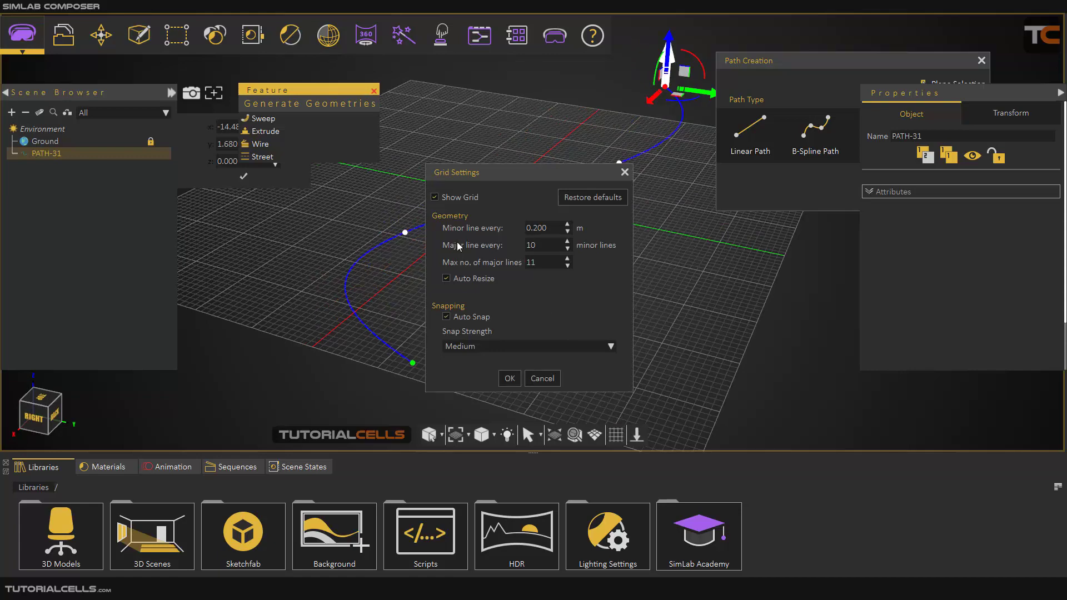
left_click(435, 198)
left_click(508, 378)
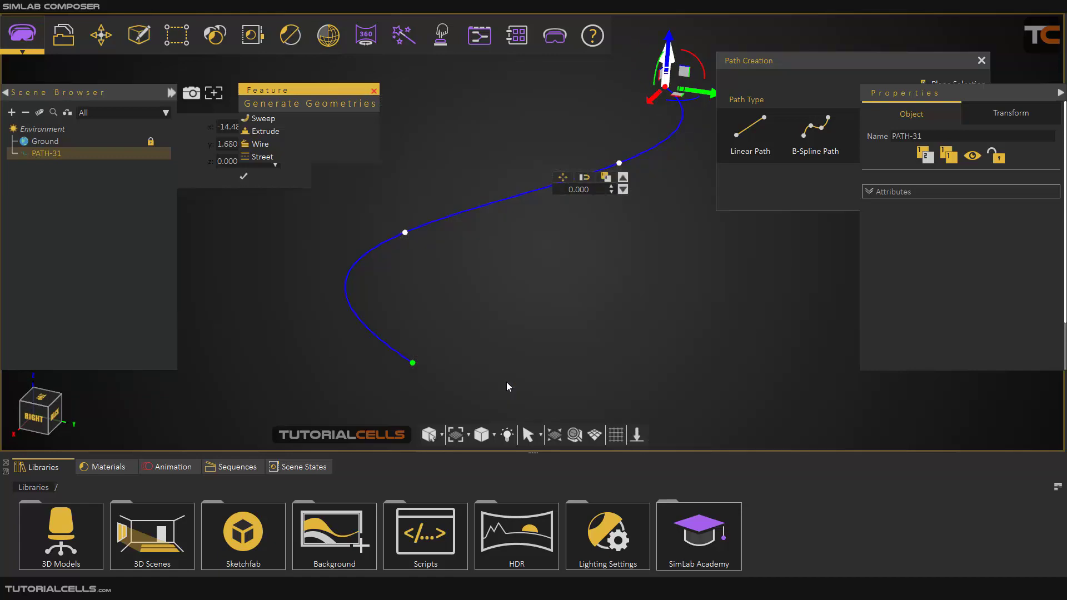
Switch path creation to a new plane and choose the vertical YZ plane for picking points
left_click(826, 76)
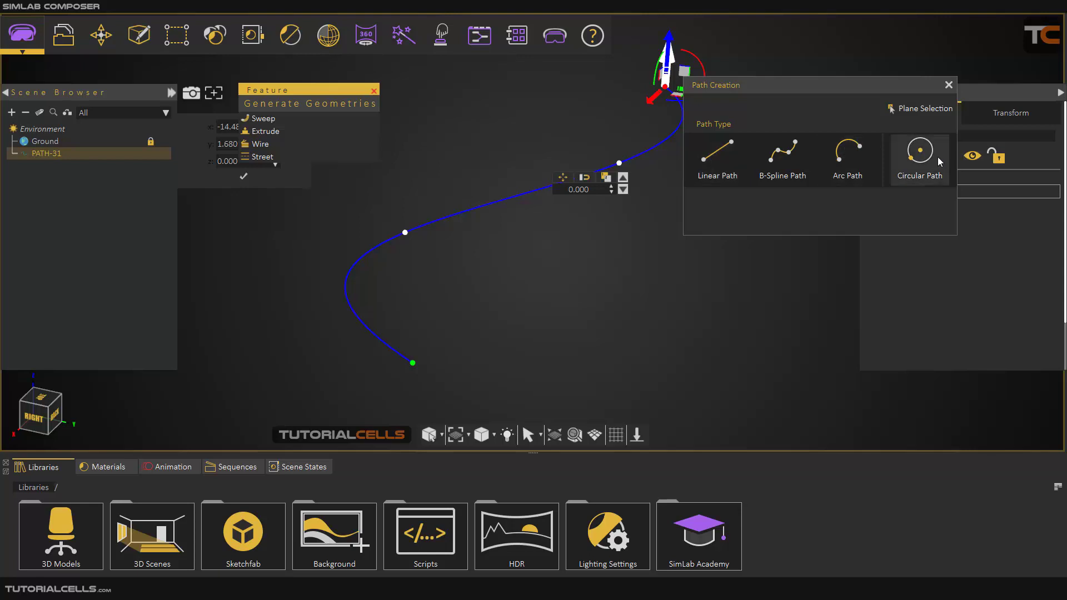
left_click(716, 160)
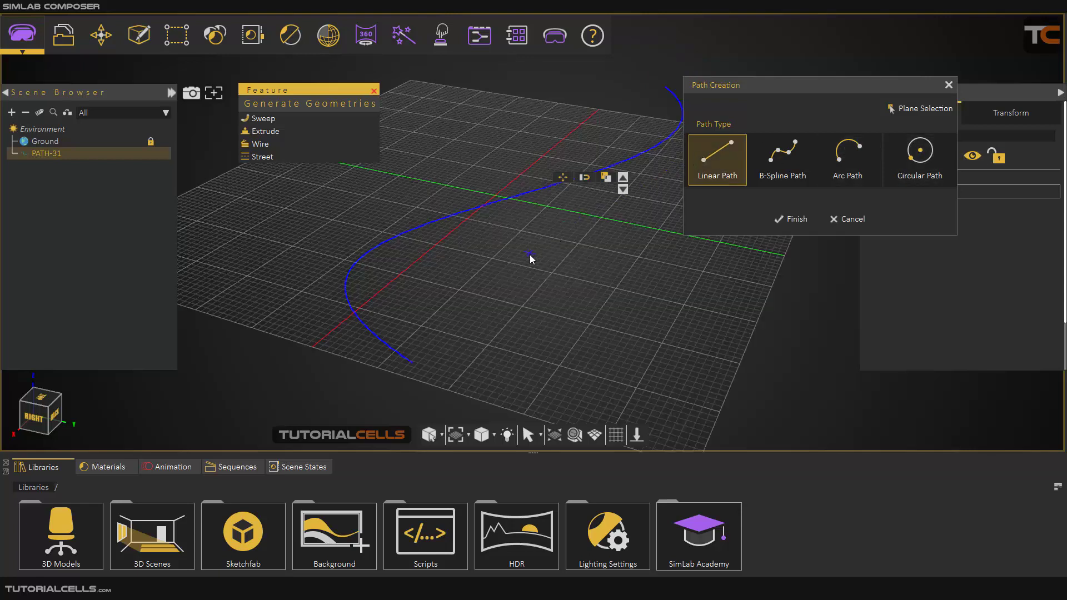
left_click(923, 109)
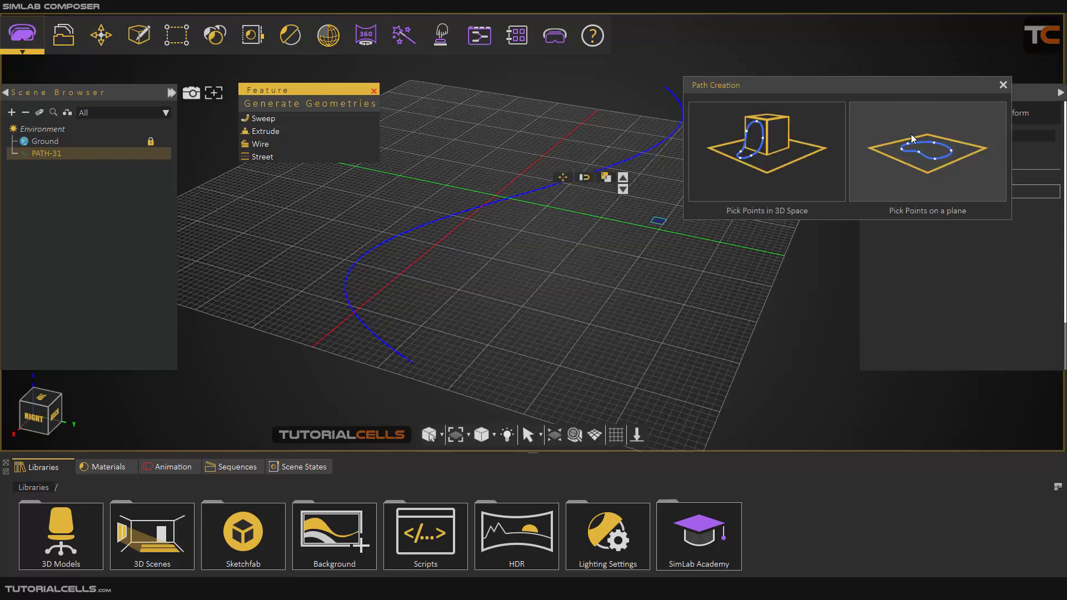
left_click(911, 136)
left_click(557, 211)
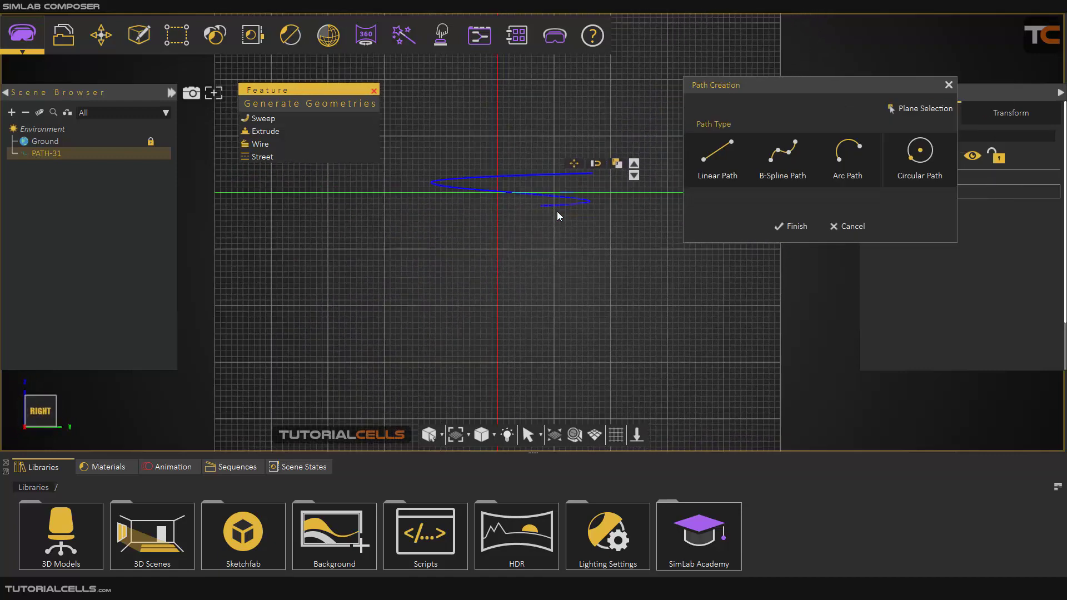
Draw a small closed diamond-shaped linear path with four corners beside the spline, ending on its starting point
scroll(437, 184, "up", 2)
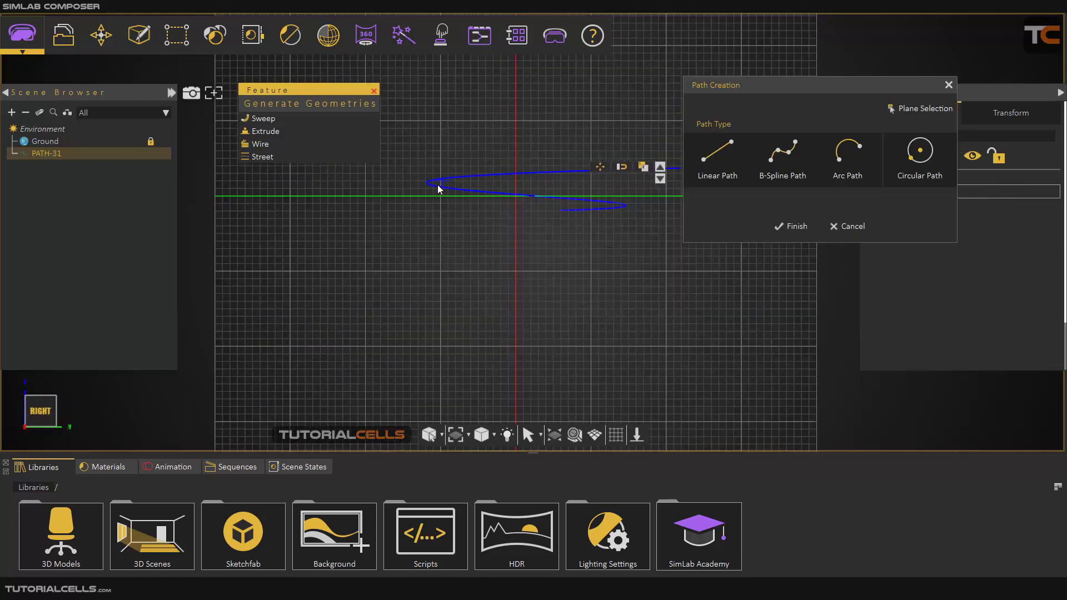
middle_click_drag(487, 204, 542, 252)
left_click(415, 235)
left_click(434, 198)
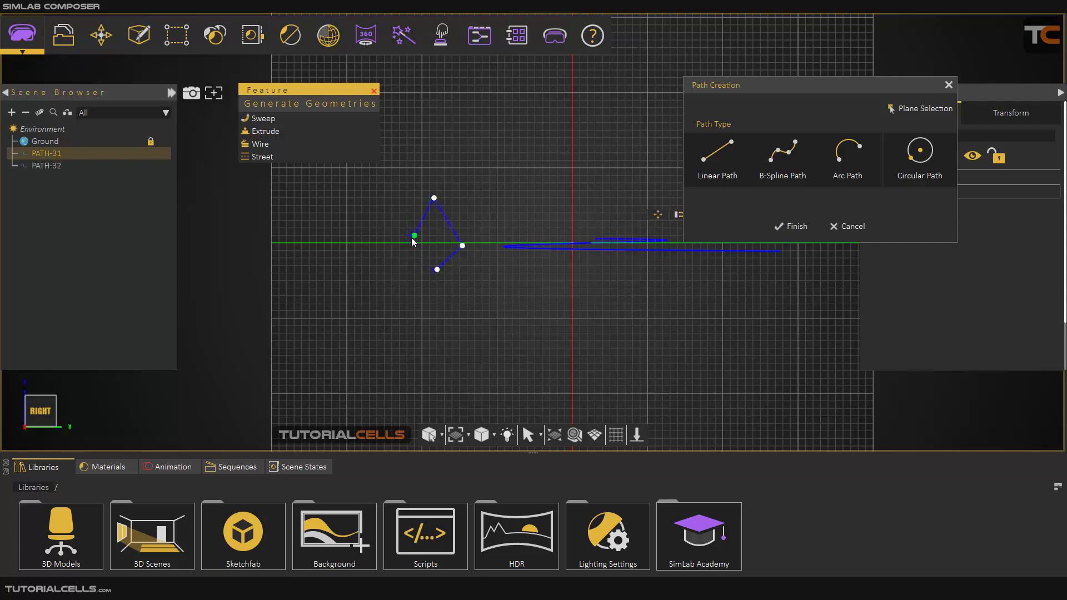
left_click(415, 236)
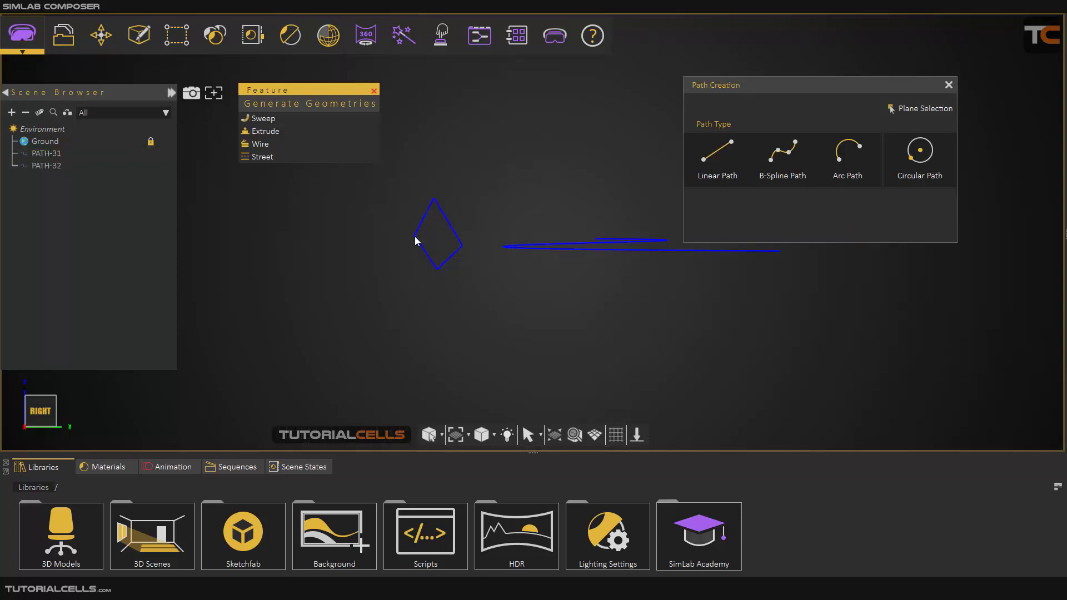
Start a Sweep that uses the S-shaped spline as the path and the closed diamond as the profile
middle_click_drag(504, 188, 505, 243)
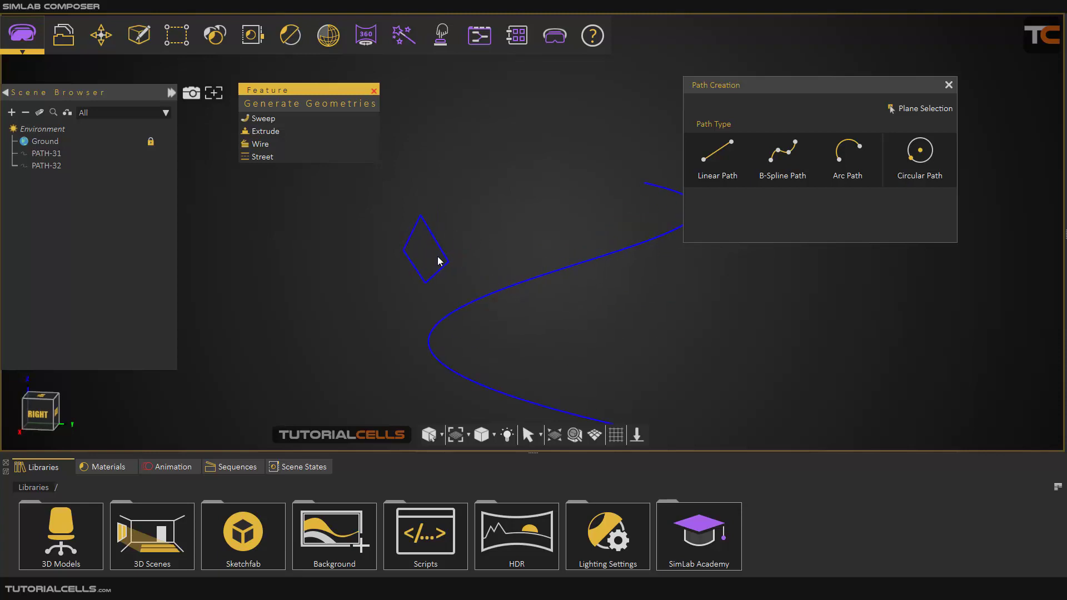
middle_click_drag(411, 256, 494, 248)
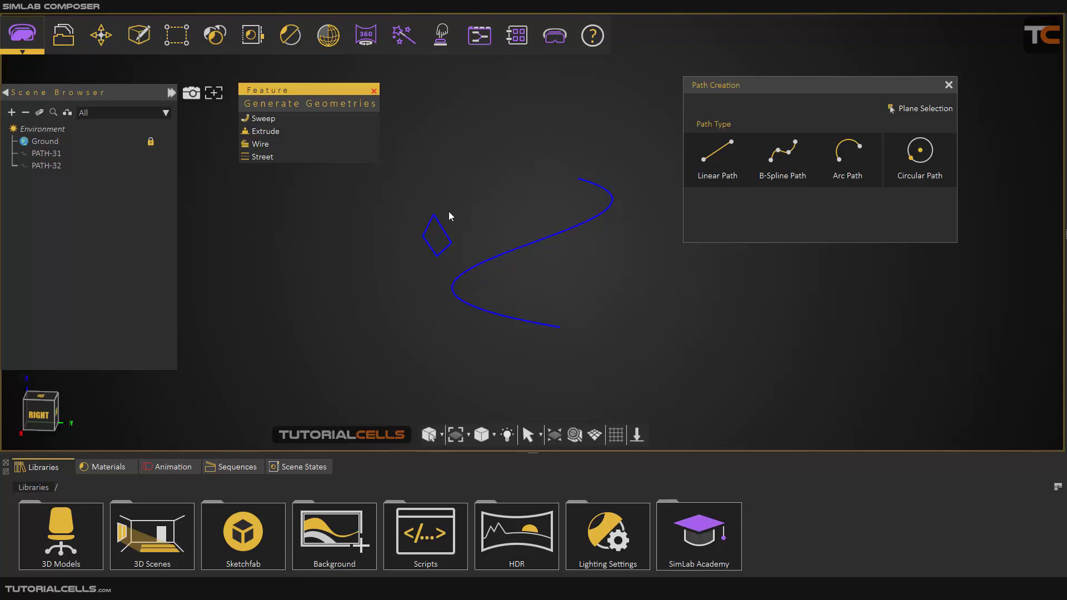
scroll(441, 228, "up", 2)
left_click(288, 120)
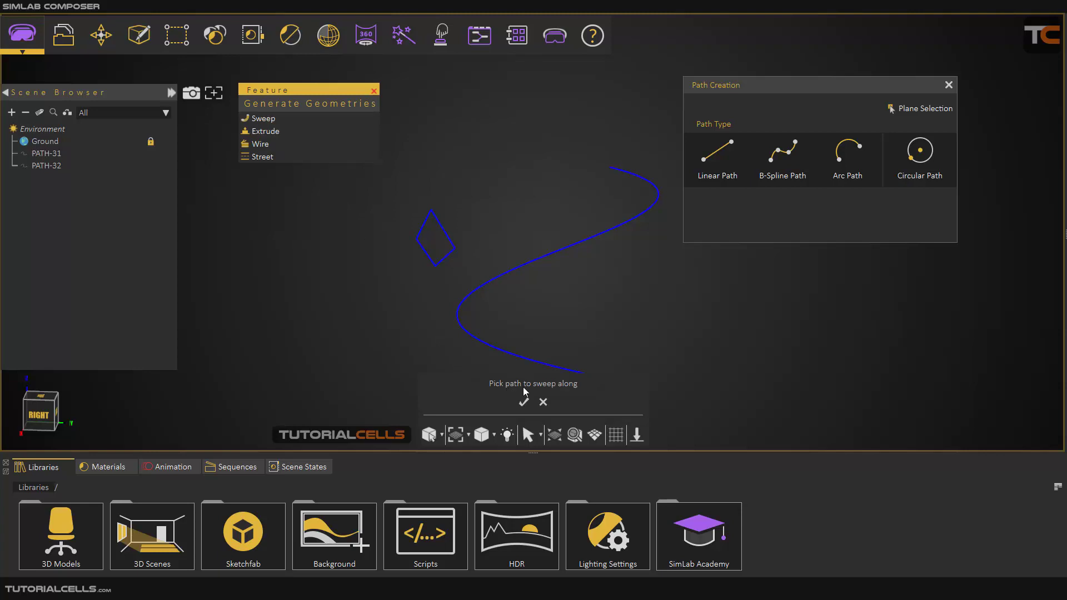
left_click(528, 358)
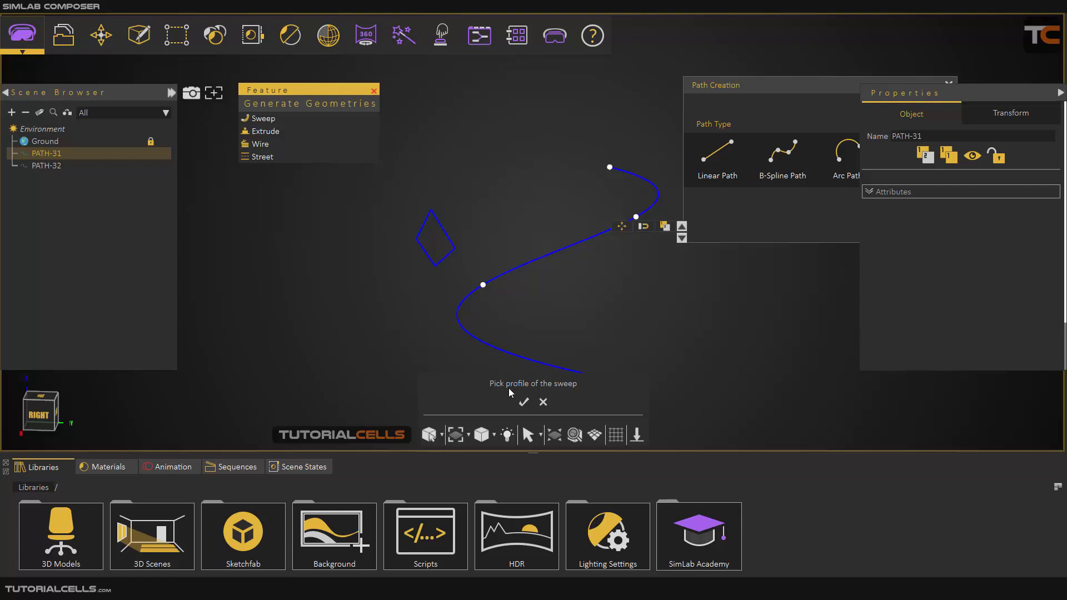
left_click(449, 258)
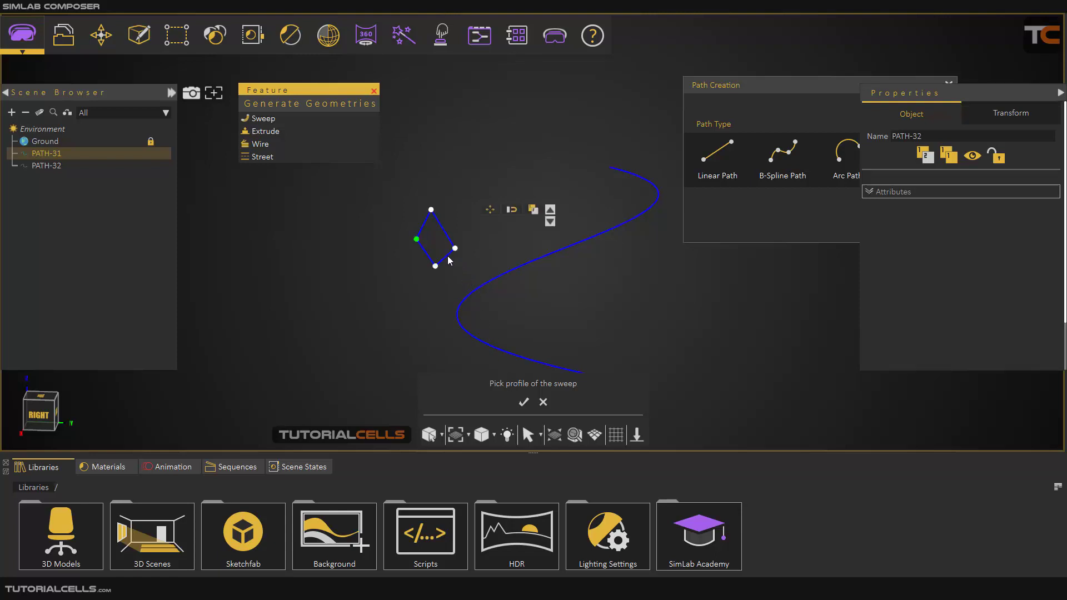
left_click(523, 402)
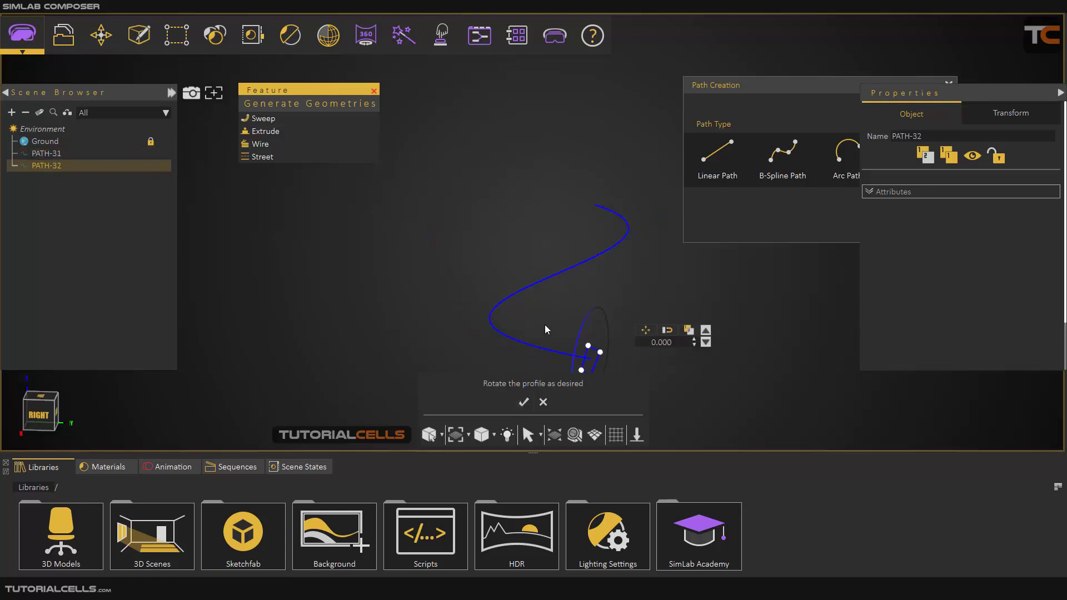
Rotate the diamond profile by about -83.9 at the spline's end and generate the sweep
middle_click_drag(543, 323, 434, 257)
scroll(503, 263, "up", 3)
middle_click_drag(550, 255, 458, 297)
scroll(422, 303, "down", 3)
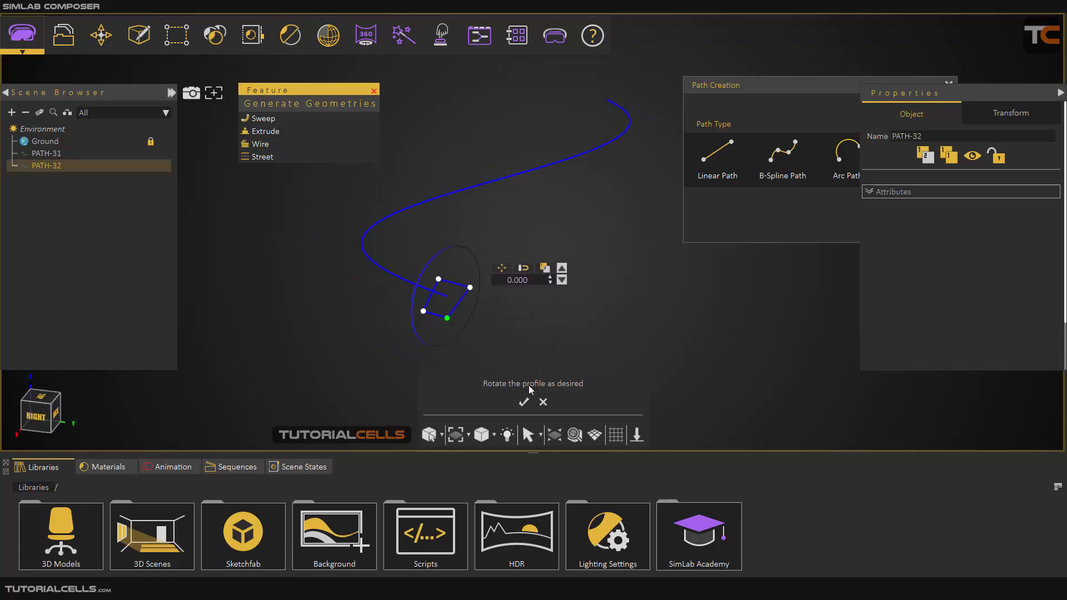
left_click_drag(450, 248, 415, 315)
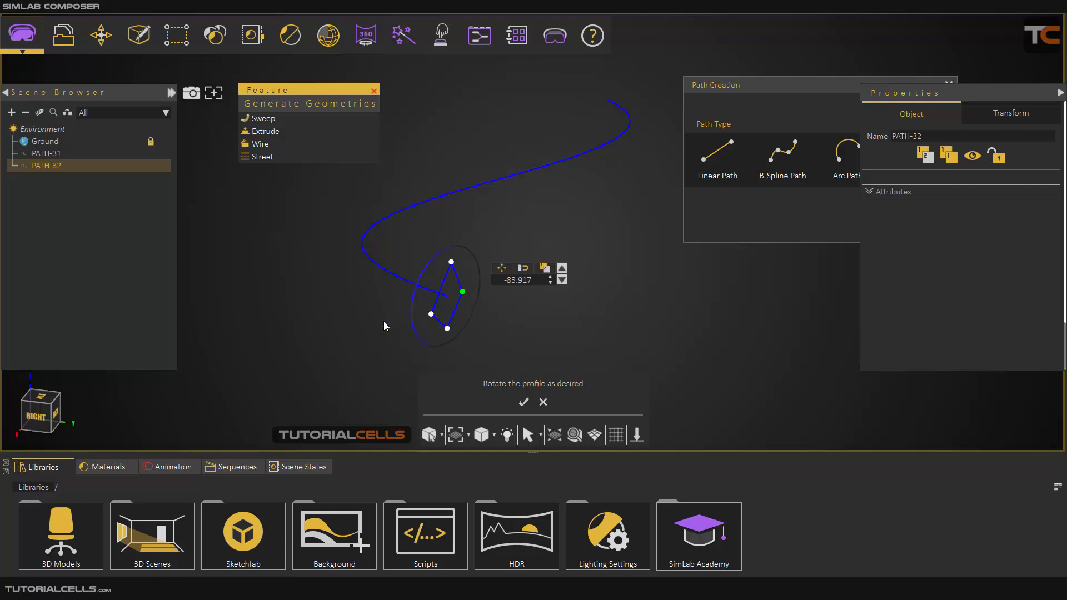
left_click(522, 403)
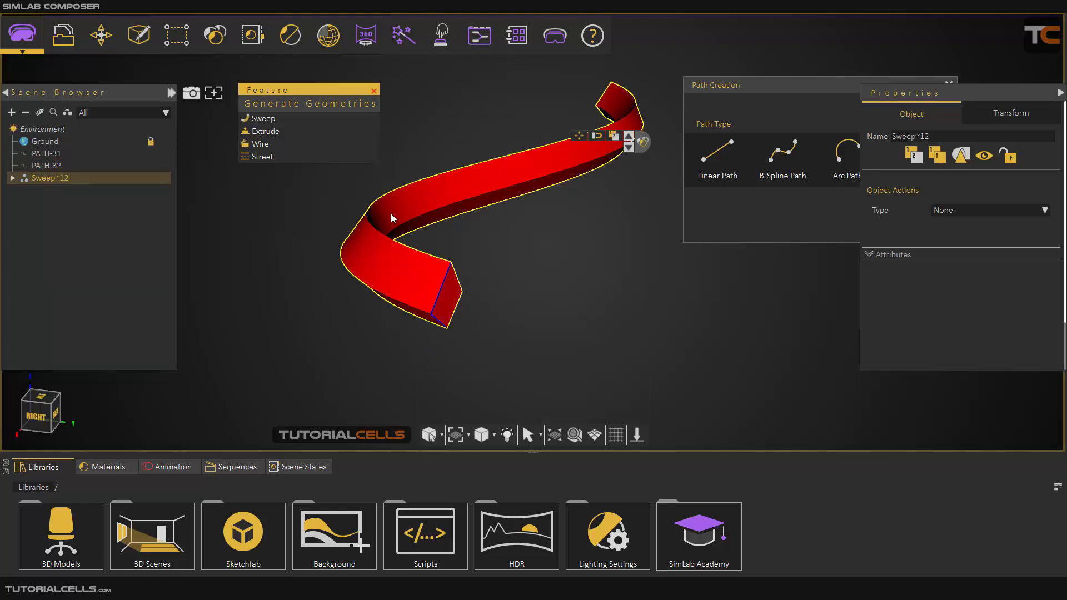
Expand the sweep group in the scene tree and examine which part of the geometry each of its children represents
scroll(619, 108, "down", 1)
scroll(543, 159, "down", 2)
middle_click_drag(593, 226, 543, 232)
left_click(13, 178)
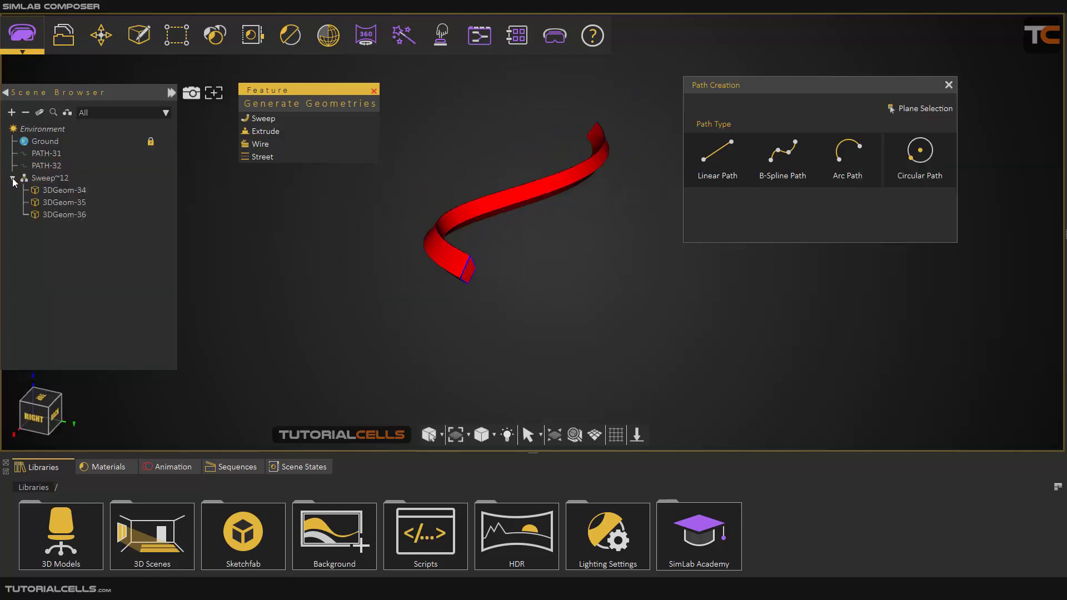
left_click(61, 204)
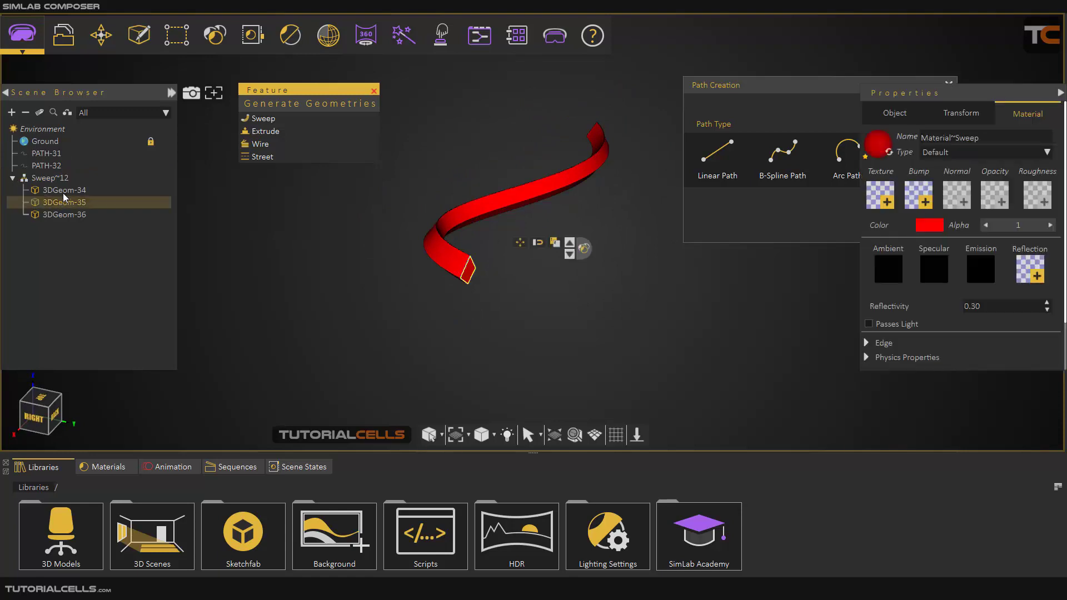
left_click(63, 192)
left_click(58, 215)
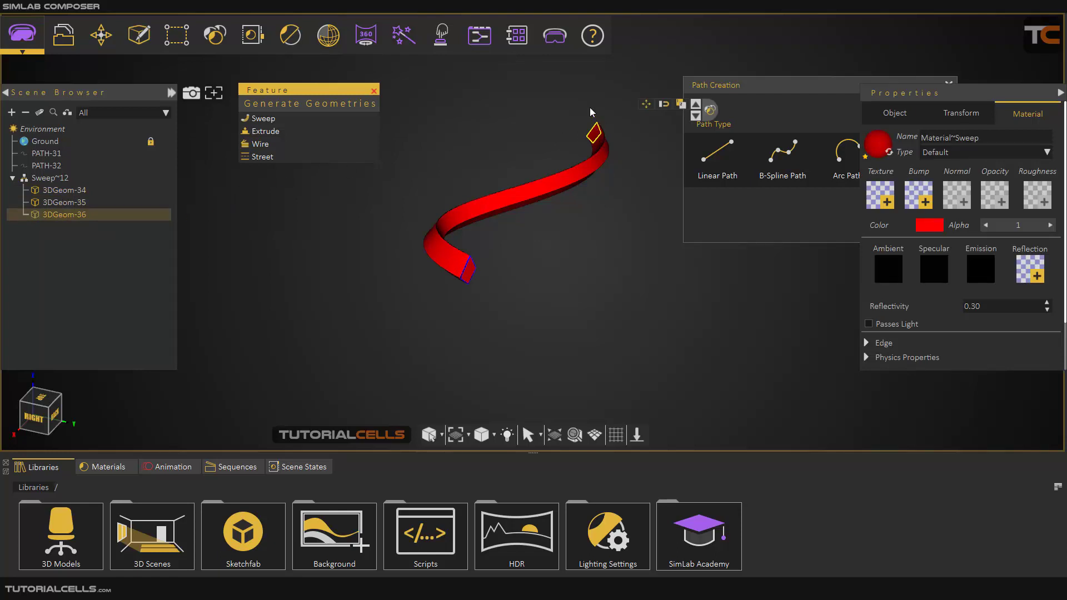
Delete the whole sweep group and move the diamond profile about 5.97 along the green axis, away from the spline's end
left_click(58, 178)
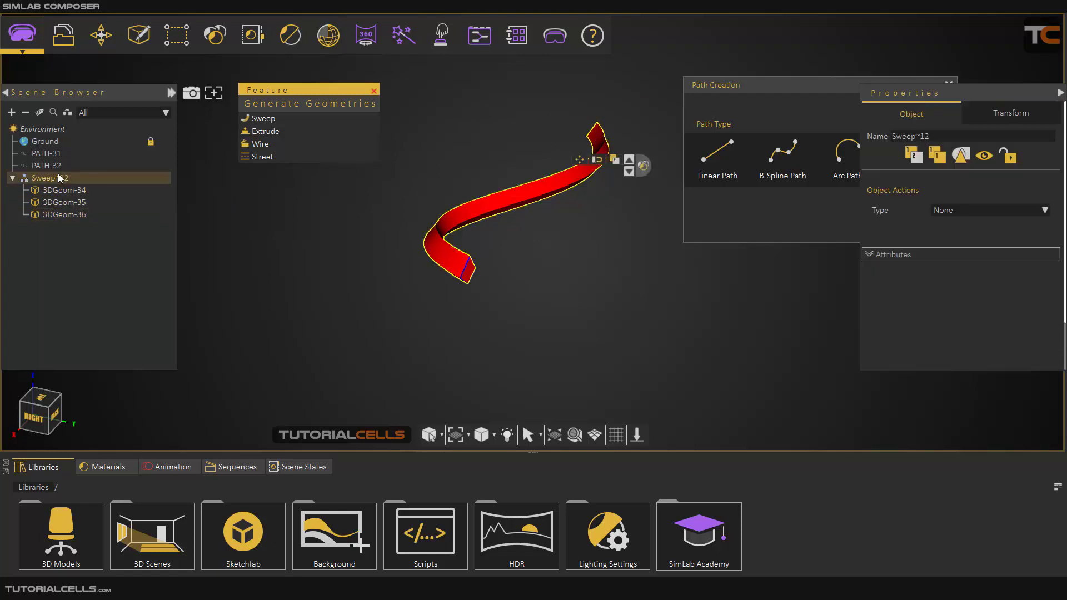
key("Delete")
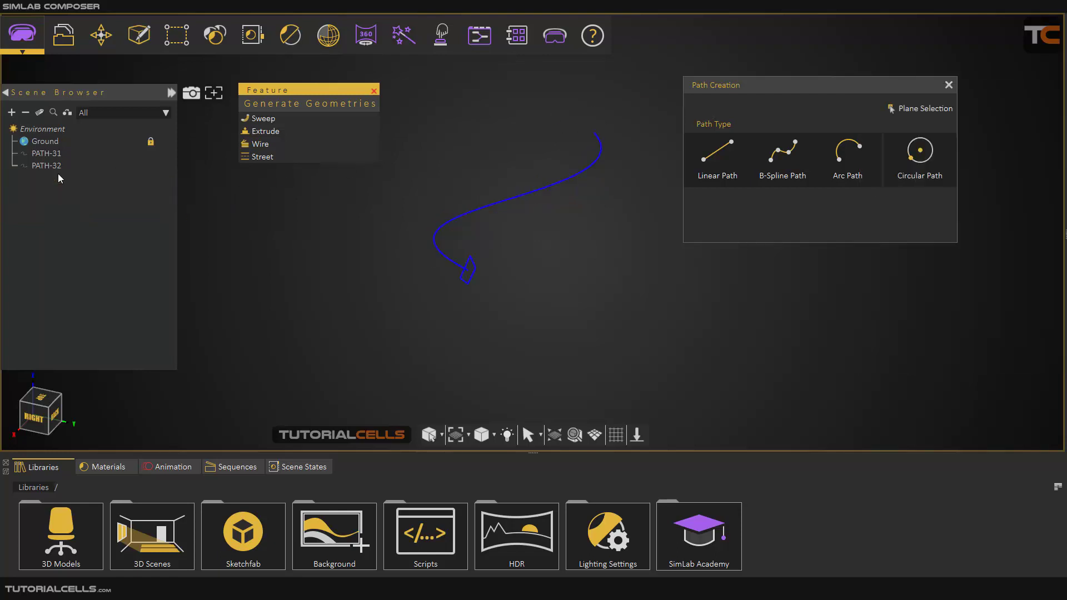
left_click(467, 266)
left_click(522, 242)
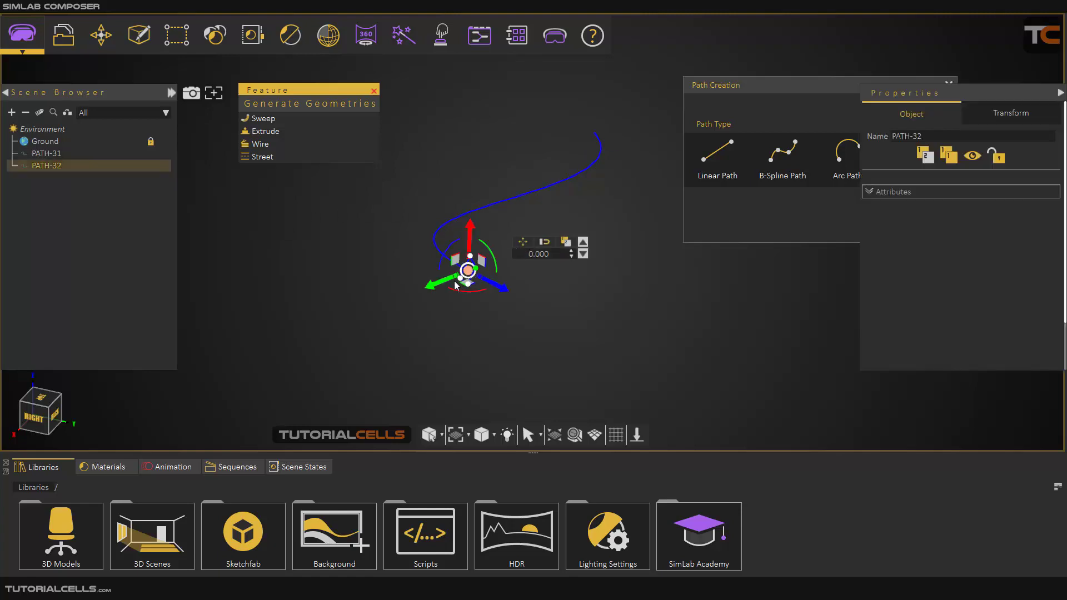
left_click_drag(454, 281, 337, 303)
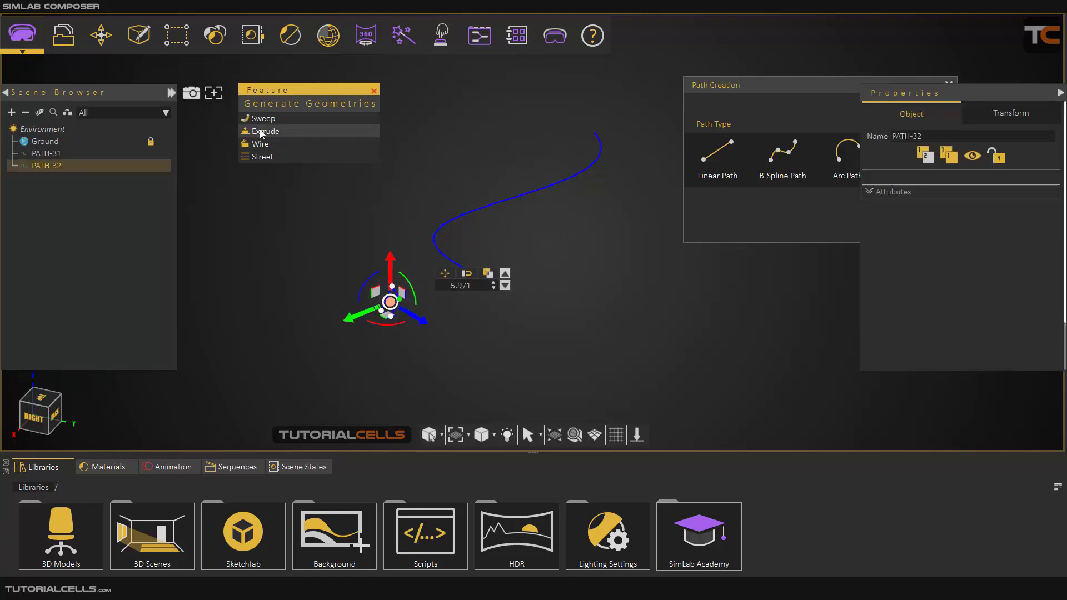
Extrude the diamond profile with a height of 1.000
scroll(377, 290, "up", 3)
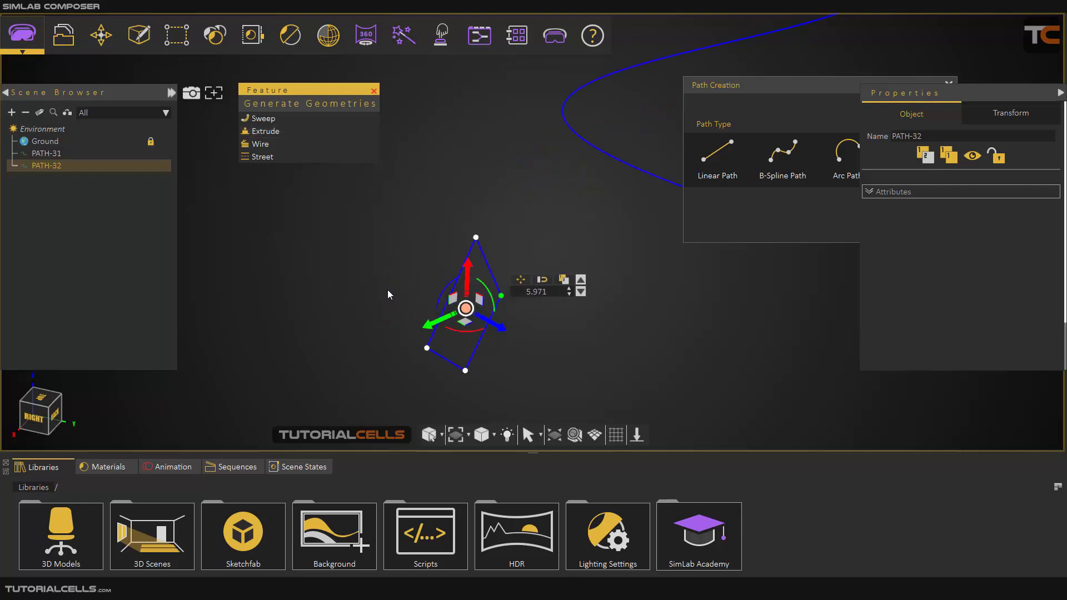
middle_click_drag(388, 290, 470, 261)
scroll(475, 307, "down", 3)
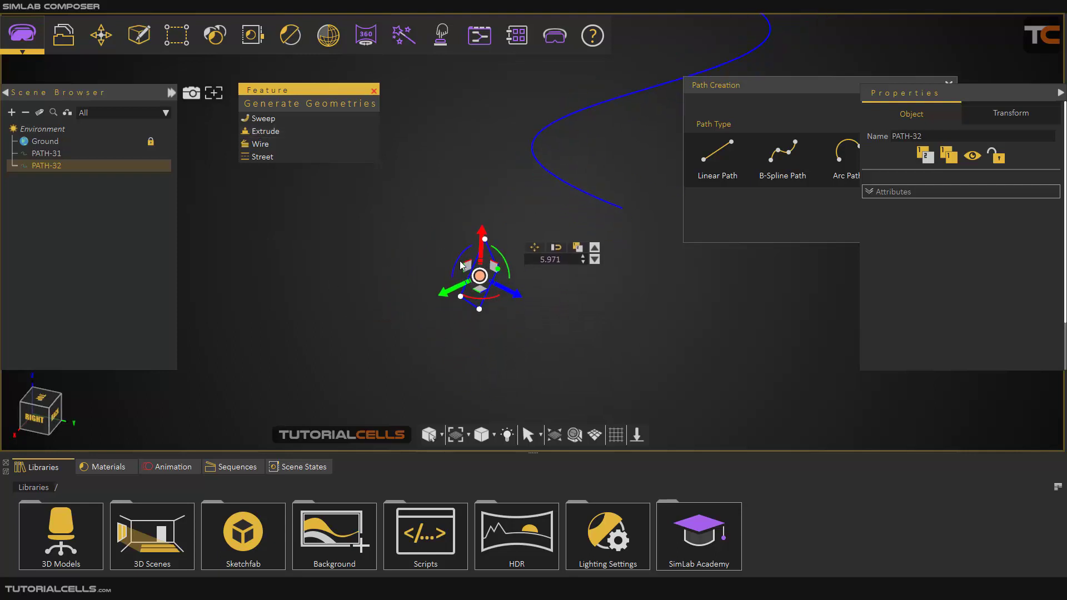
scroll(453, 241, "up", 1)
left_click(366, 206)
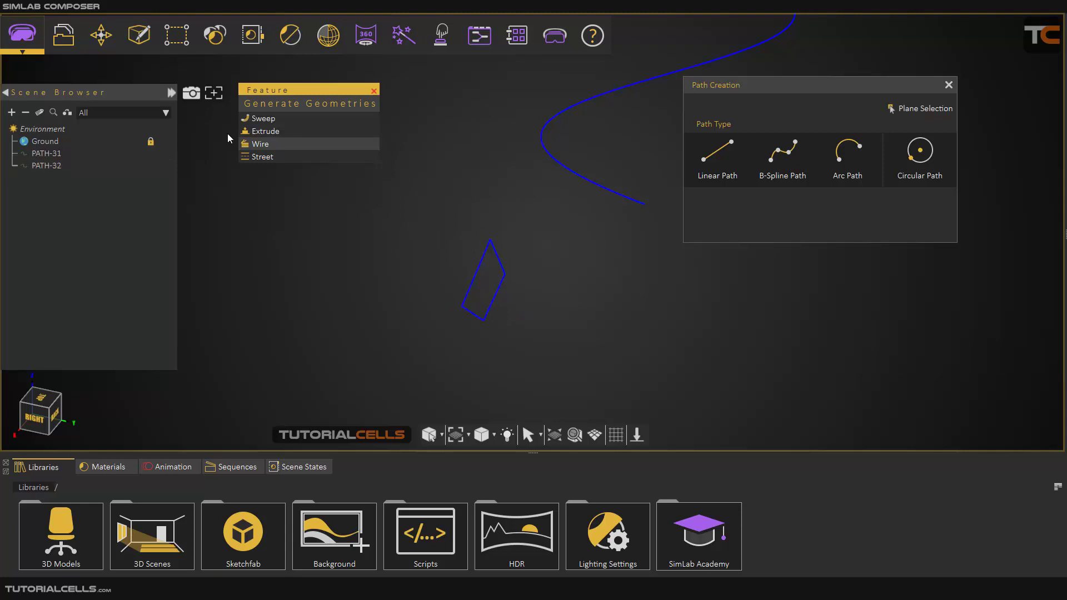
left_click(259, 132)
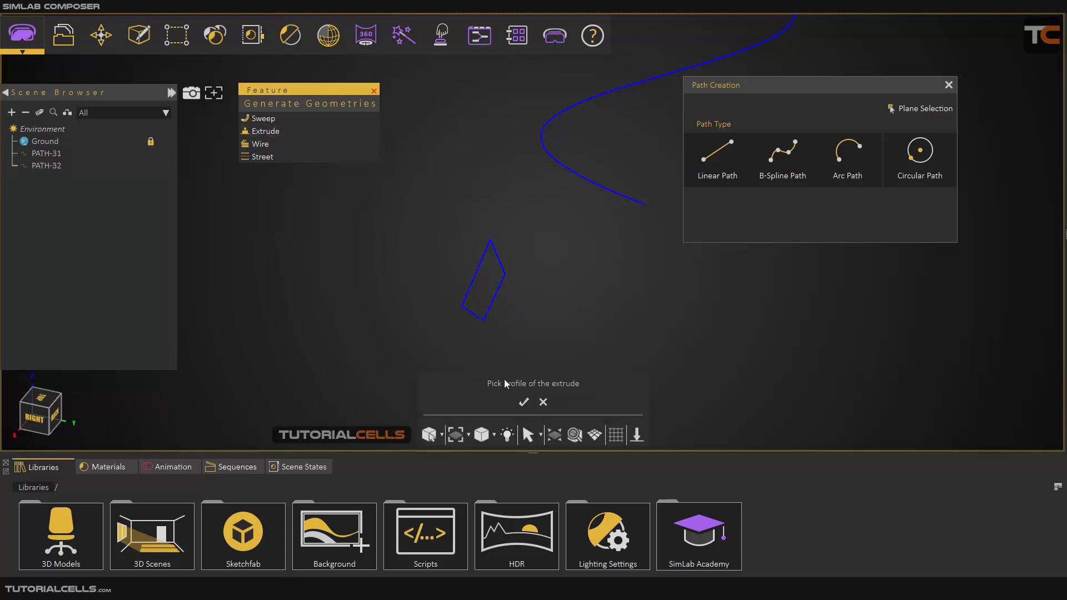
left_click(496, 303)
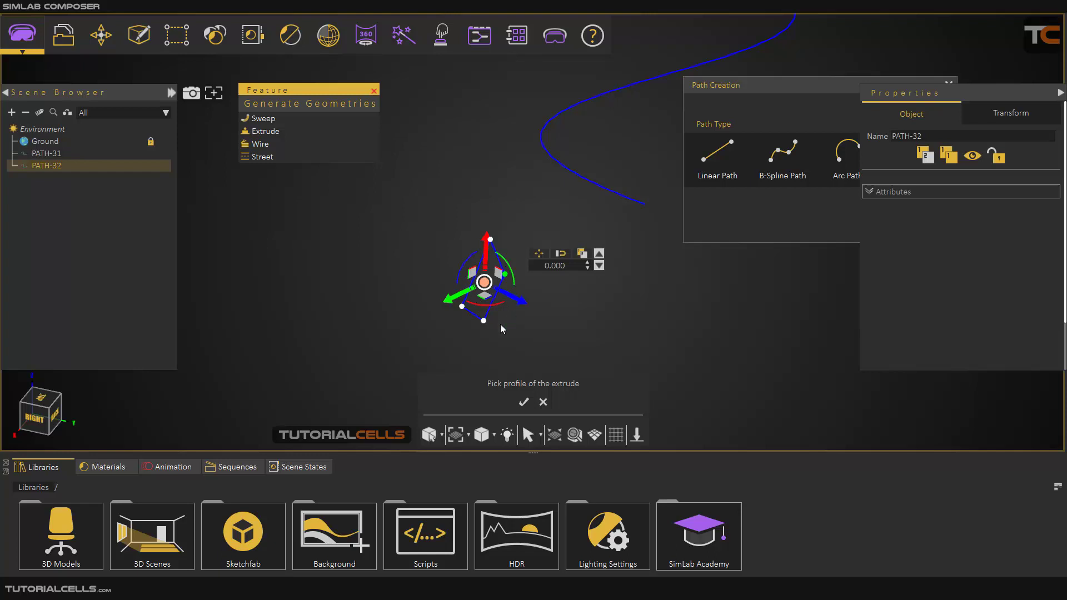
left_click(523, 402)
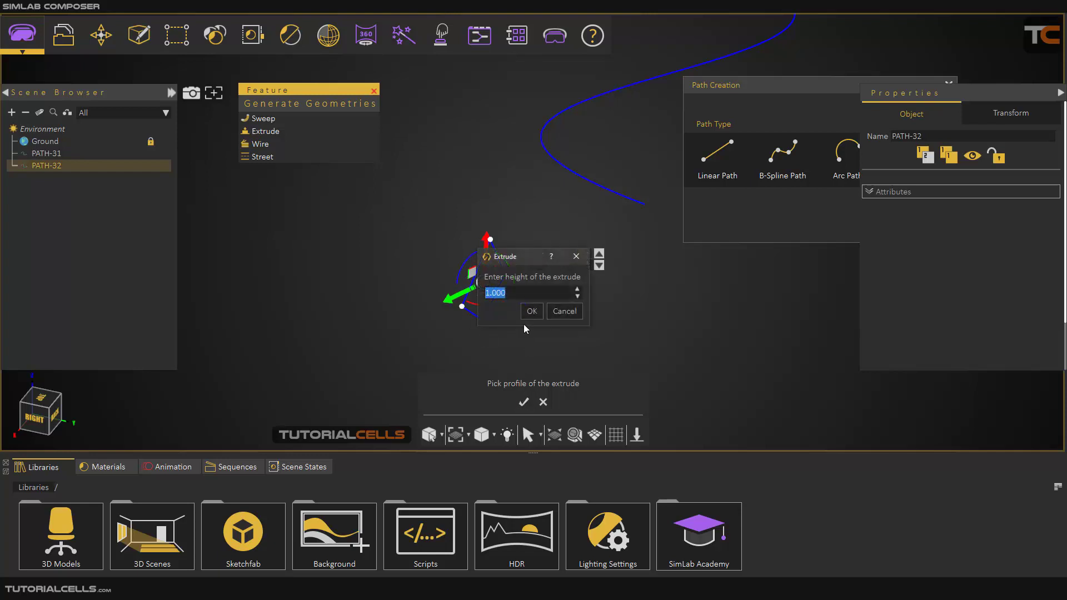
left_click_drag(517, 257, 632, 283)
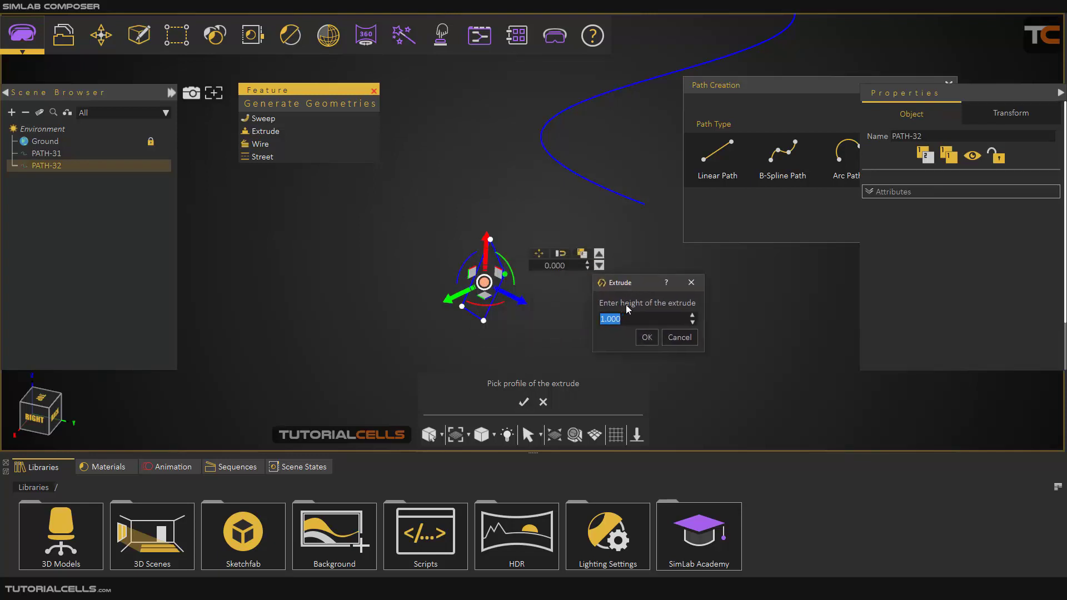
left_click(646, 337)
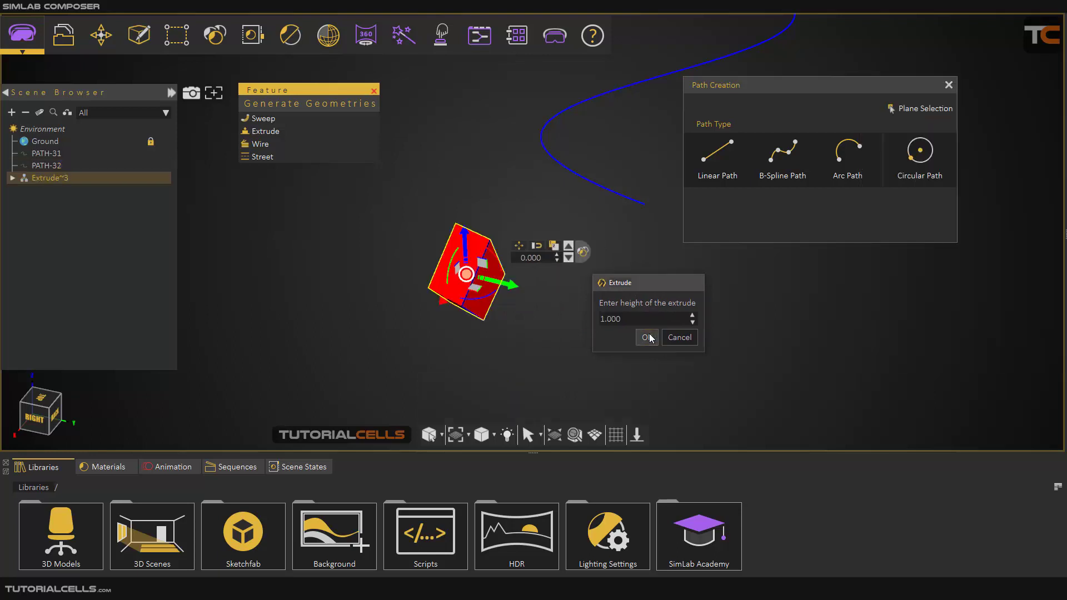
Expand the extrusion's group in the scene tree and examine its side walls and front cap individually
scroll(447, 275, "up", 3)
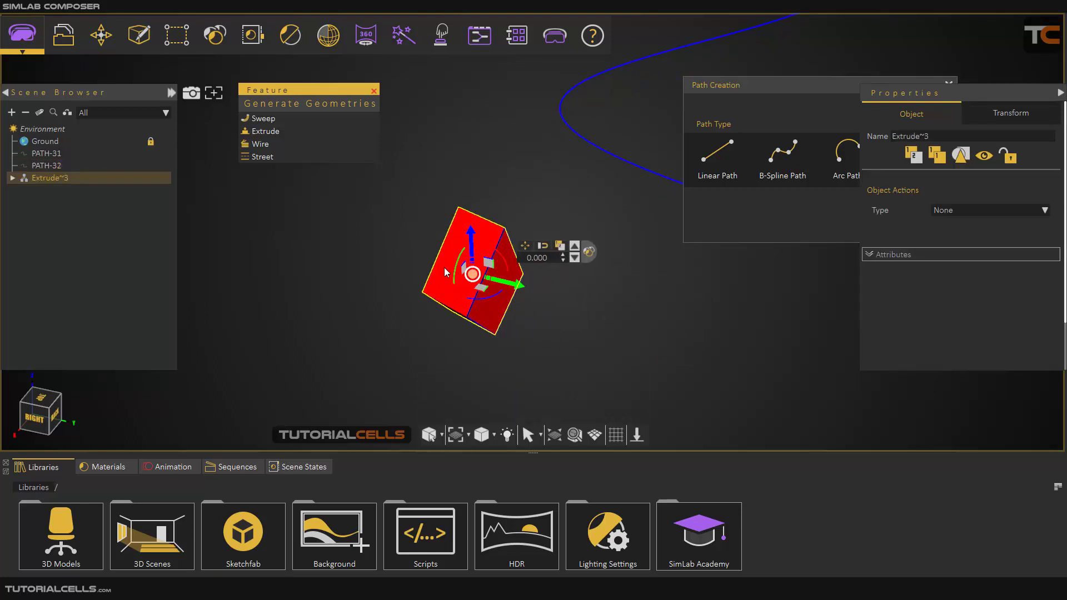
left_click(417, 248)
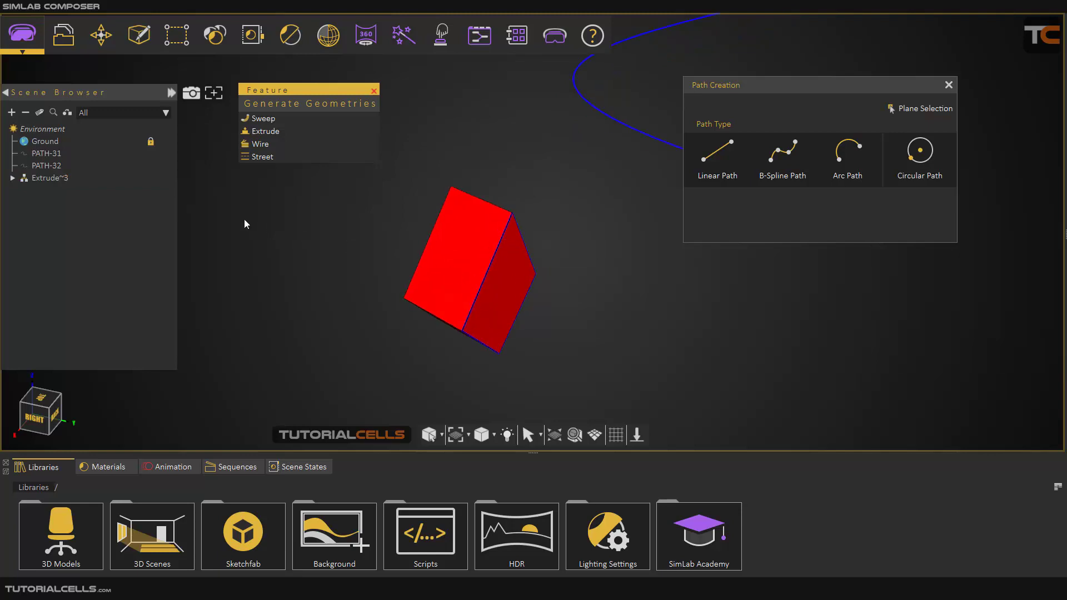
left_click(22, 178)
left_click(12, 178)
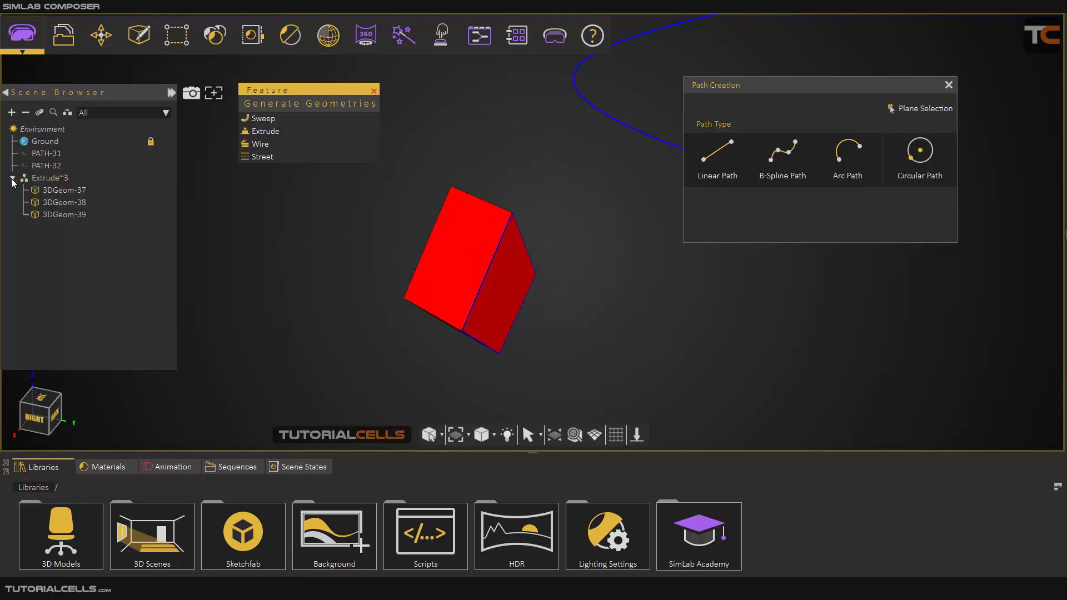
left_click(58, 202)
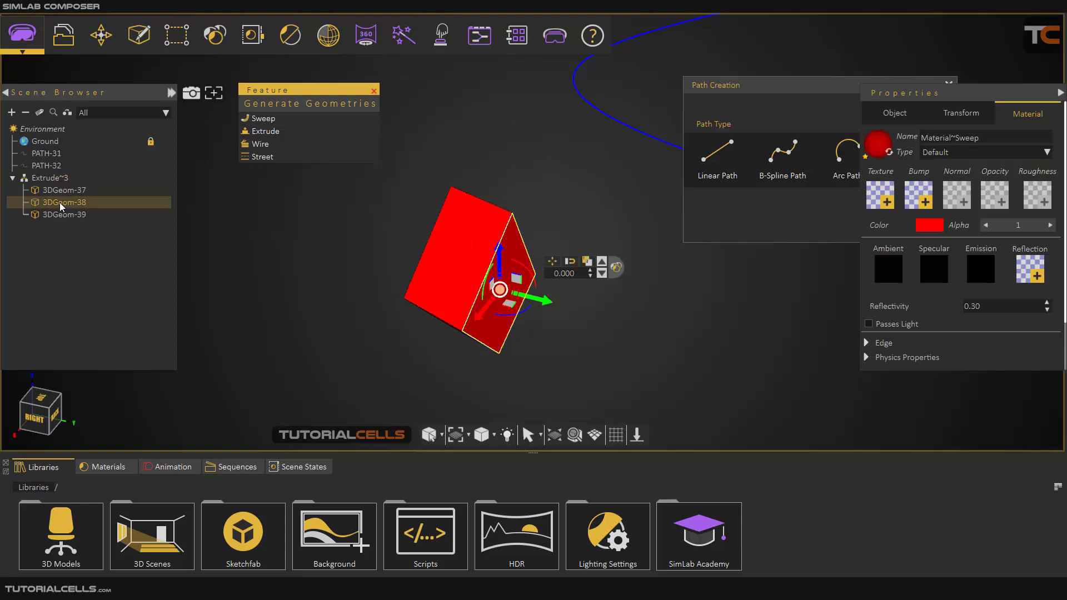
left_click(63, 191)
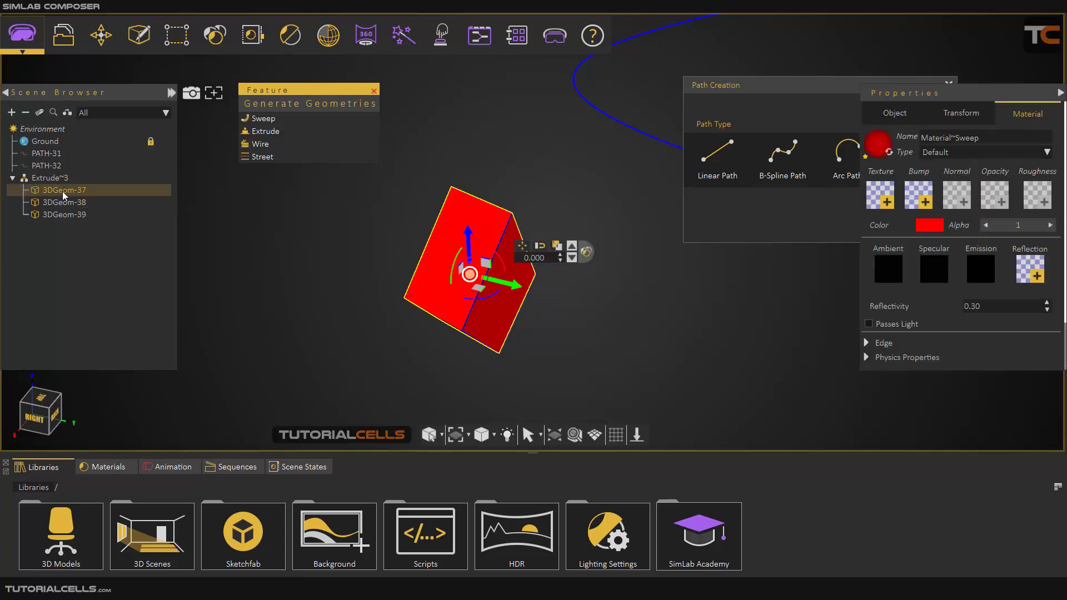
Pull both end caps off the extruded body along the green axis, moving the front cap outward by about 0.46
left_click(62, 214)
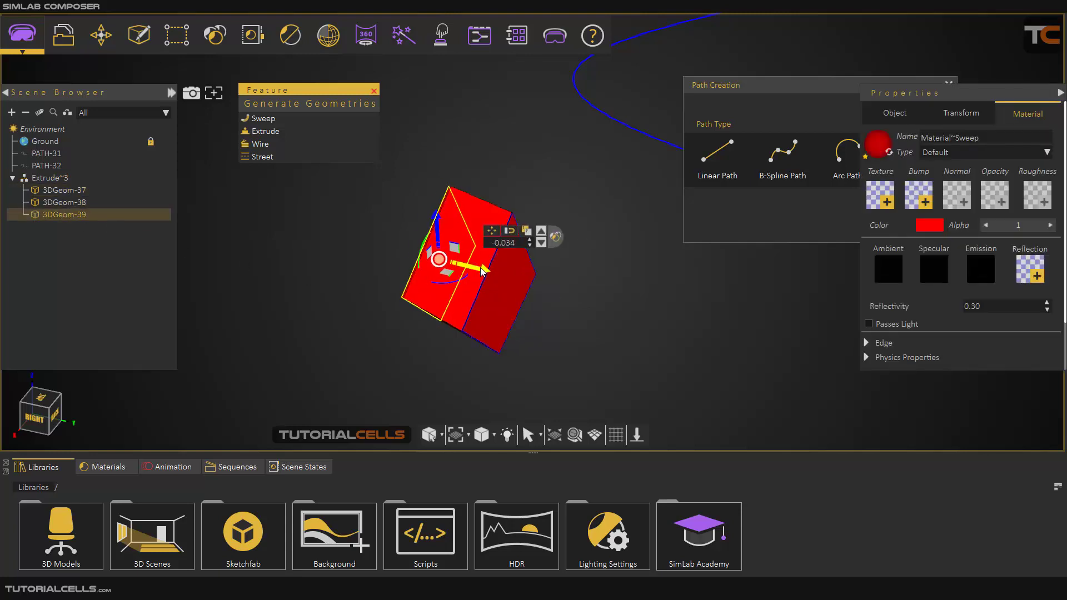
left_click(512, 285)
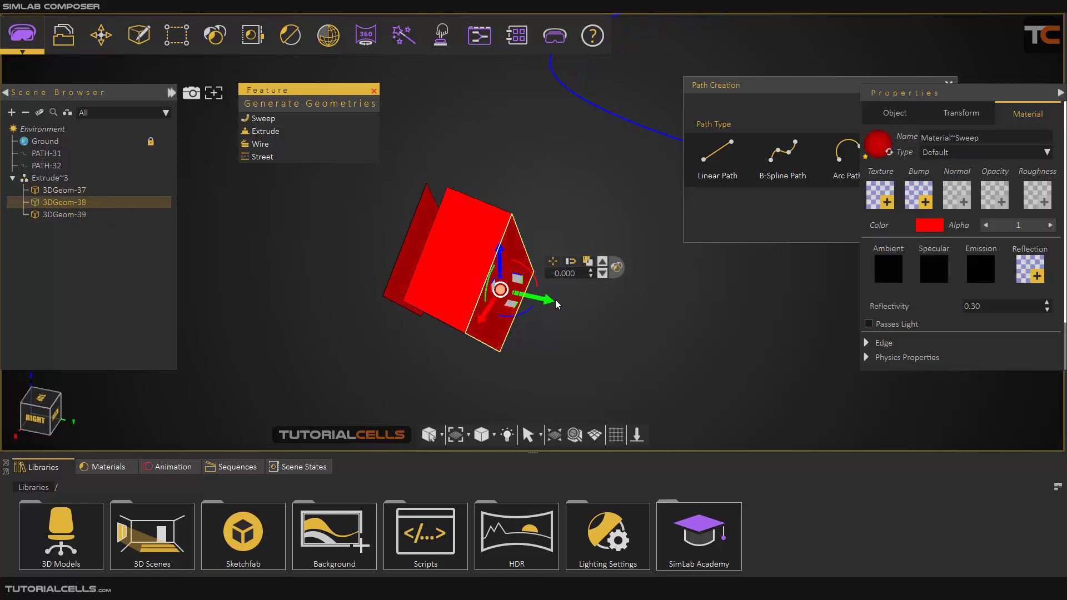
left_click_drag(558, 302, 596, 309)
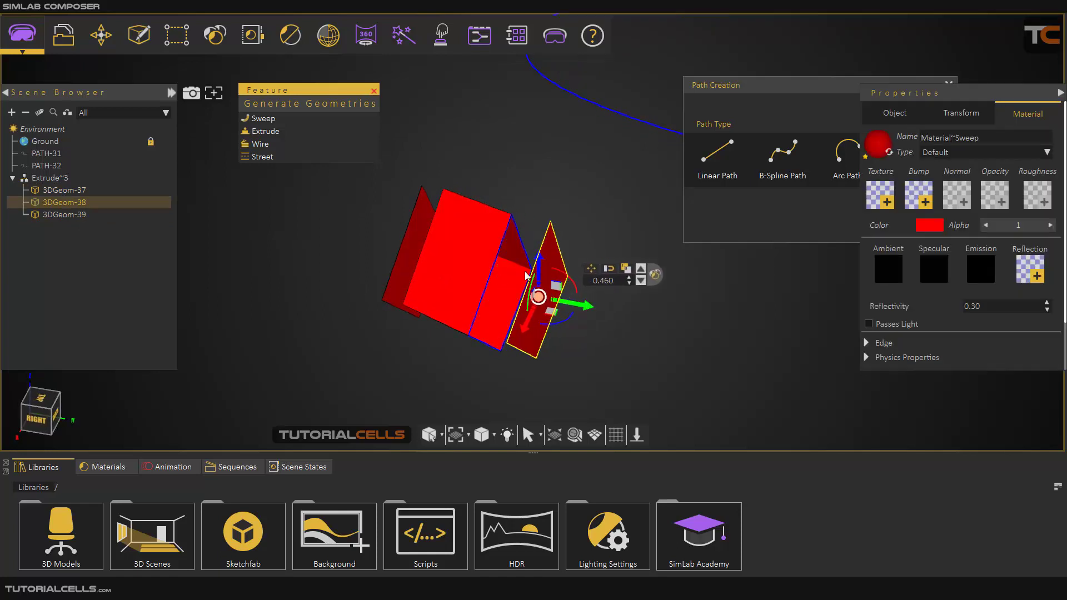
Delete the entire extrusion group, keeping the diamond and spline paths
left_click(58, 178)
key("Delete")
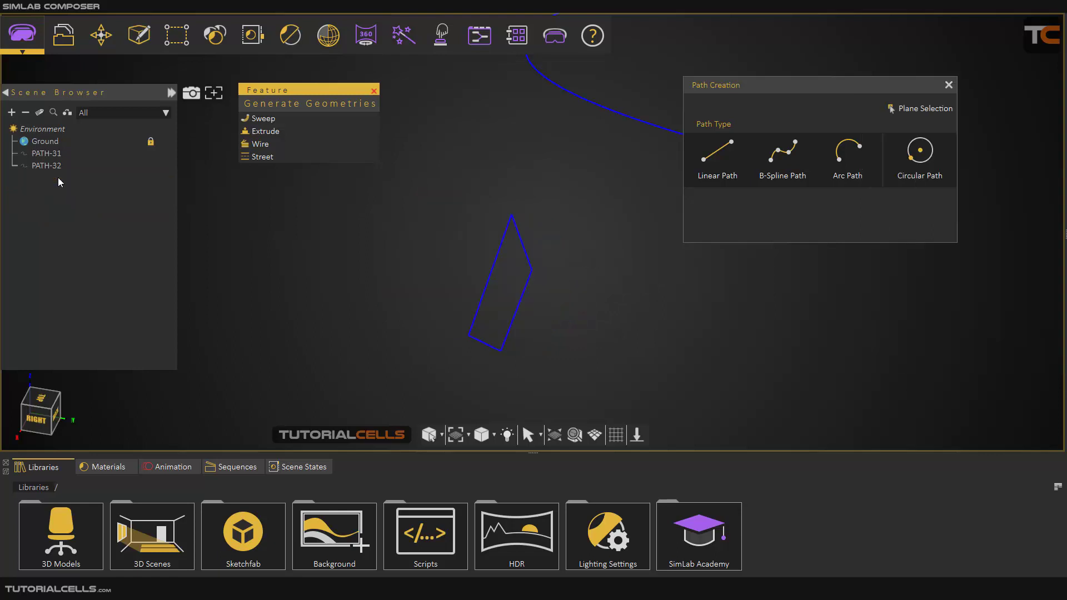
scroll(490, 230, "down", 4)
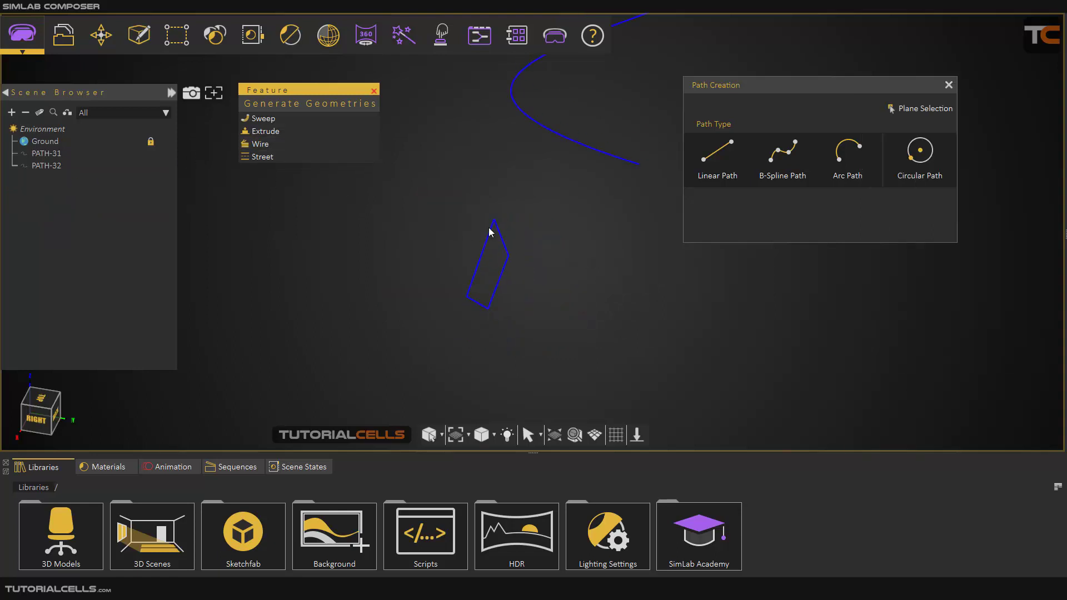
middle_click_drag(561, 225, 335, 326)
scroll(624, 207, "up", 2)
middle_click_drag(567, 209, 389, 245)
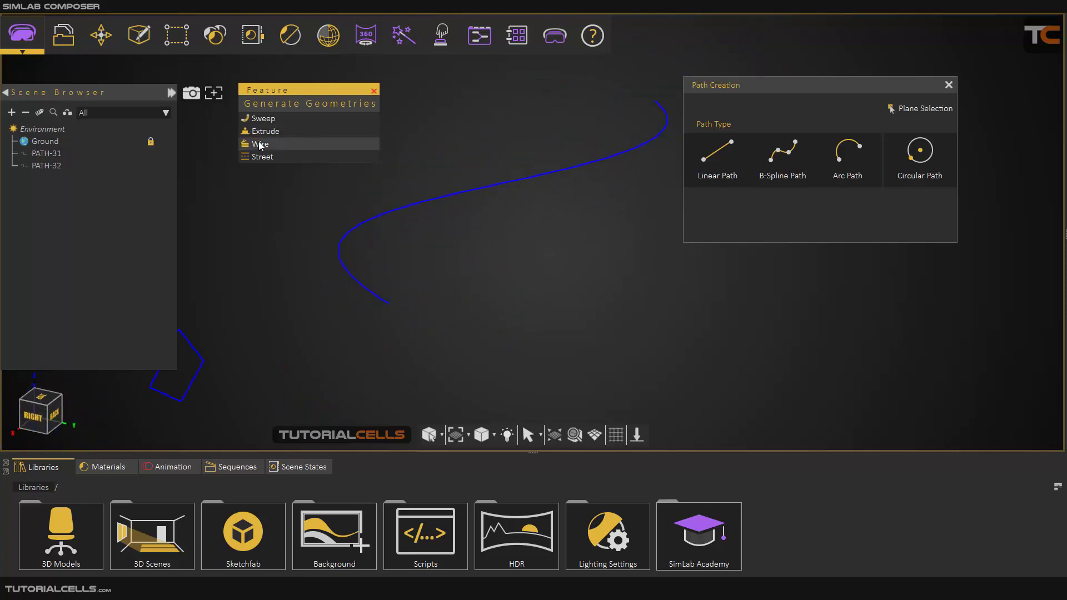
Close the path creation dialog and start a Wire using the S-shaped spline as its path
left_click(947, 86)
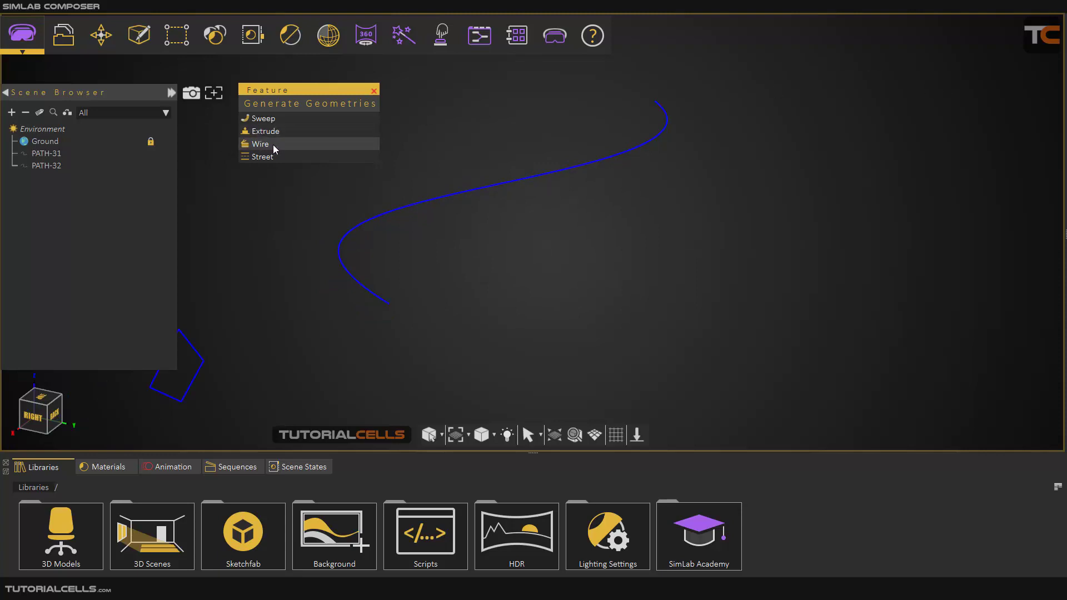
left_click(275, 148)
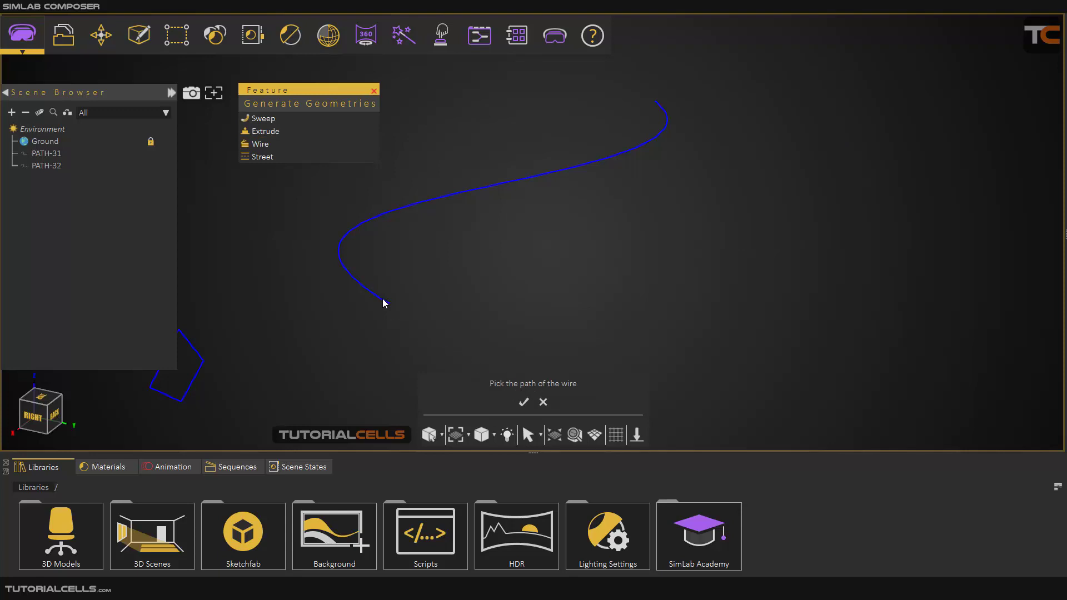
left_click(51, 157)
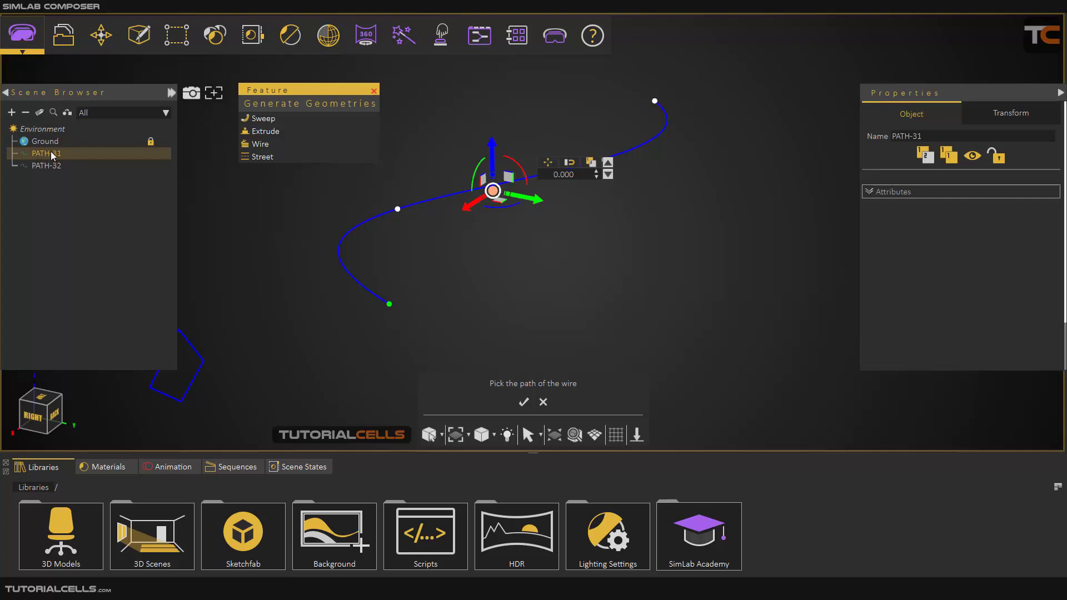
left_click(523, 401)
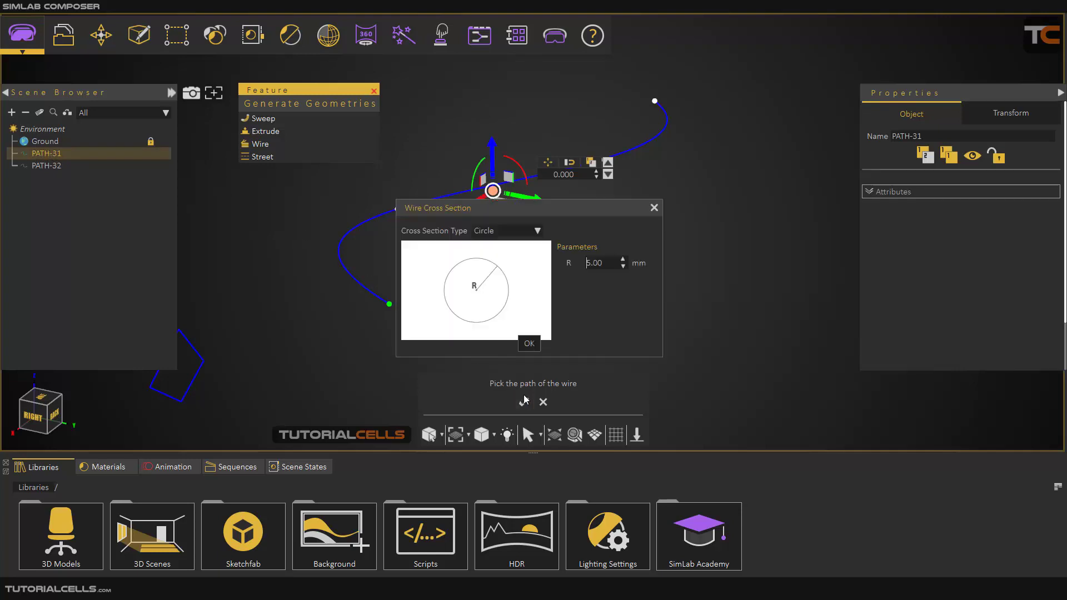
left_click_drag(522, 214, 664, 211)
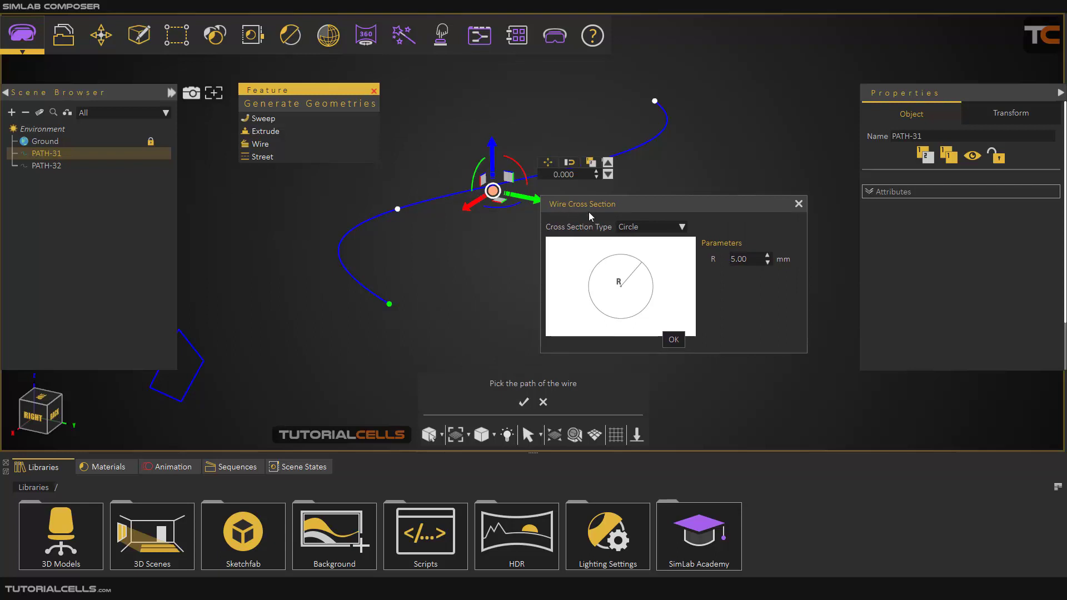
left_click_drag(619, 200, 620, 202)
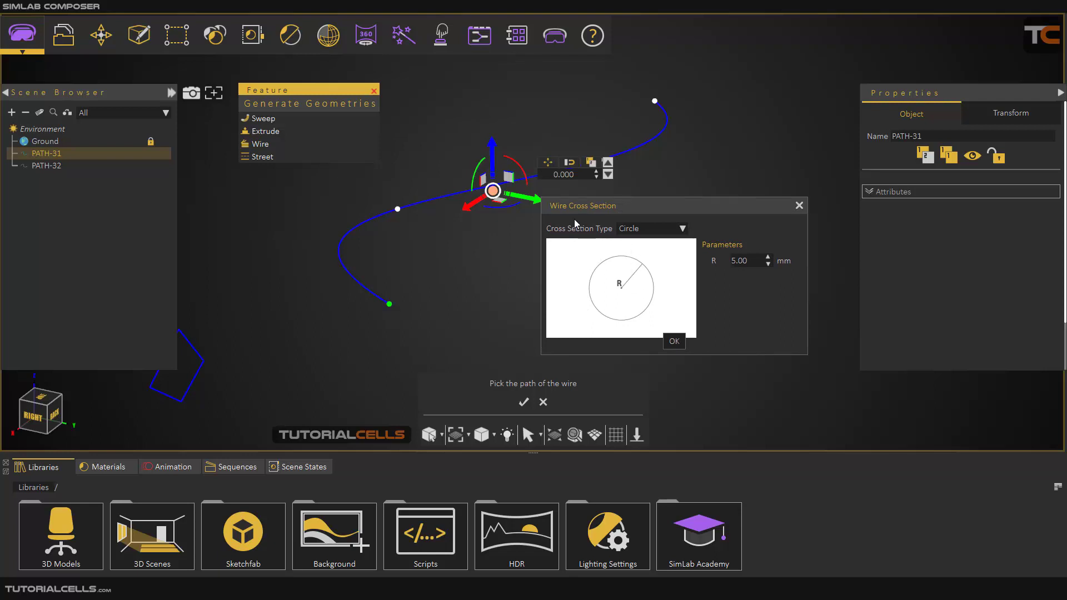
Set the circular wire cross section's radius to 60 mm, then switch the cross section type to Rectangle
left_click(683, 229)
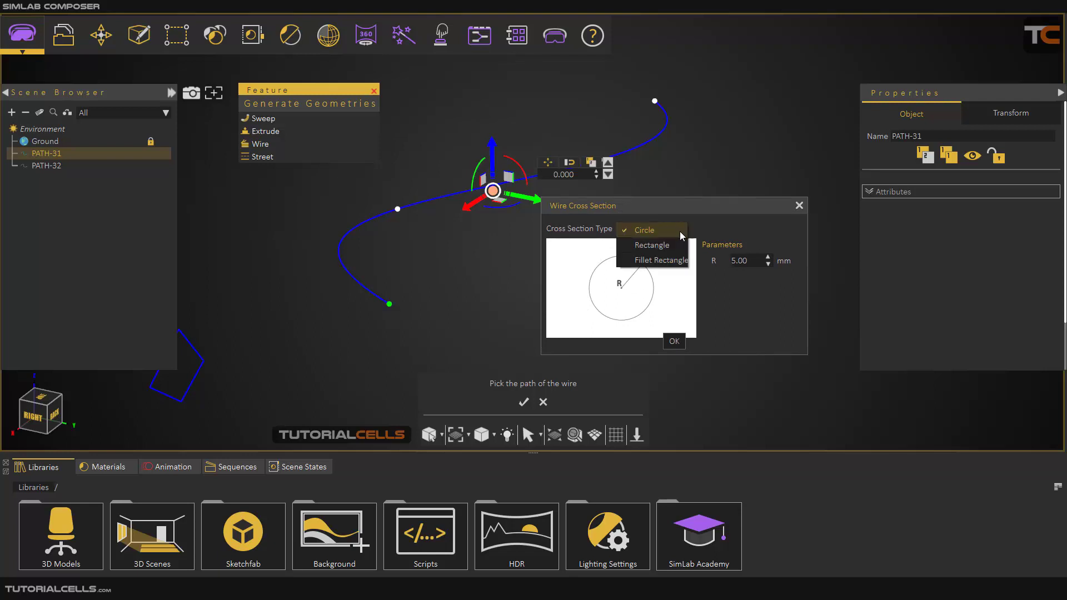
left_click(725, 268)
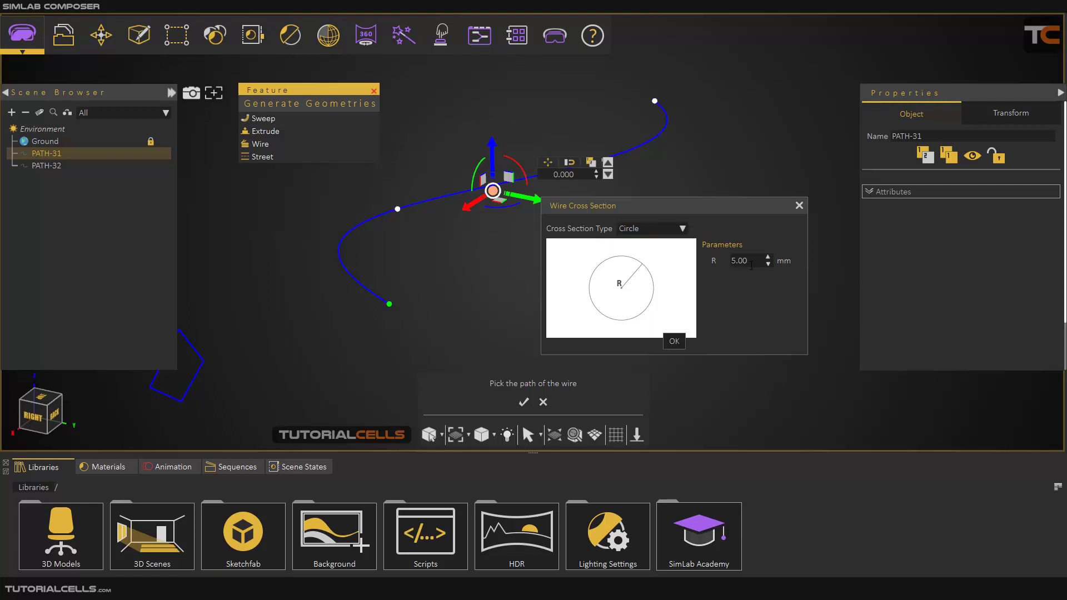
left_click_drag(751, 261, 702, 267)
double_click(735, 260)
left_click(680, 230)
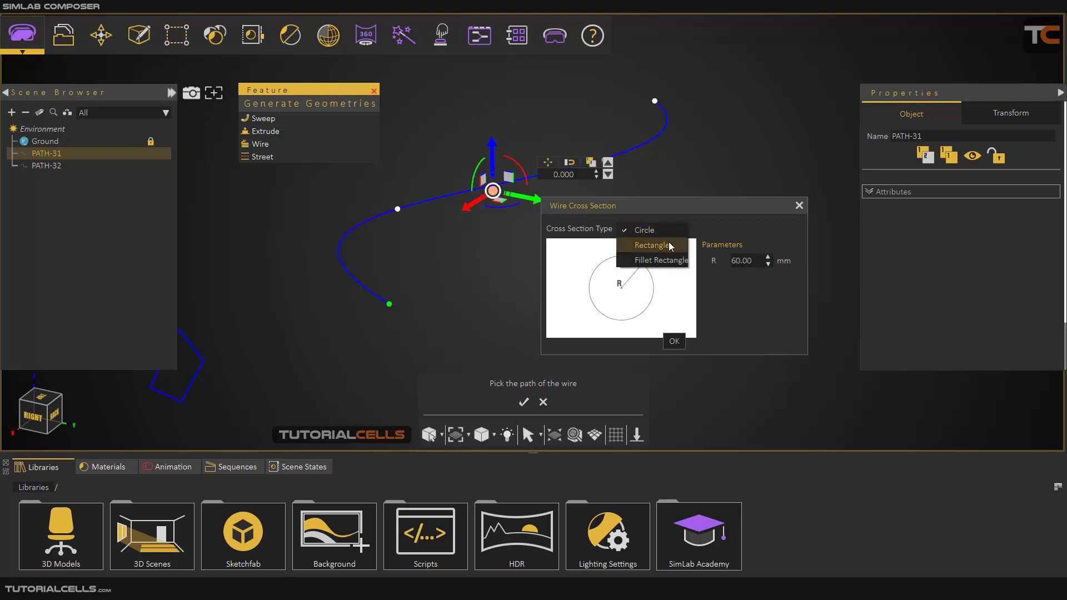
left_click(670, 247)
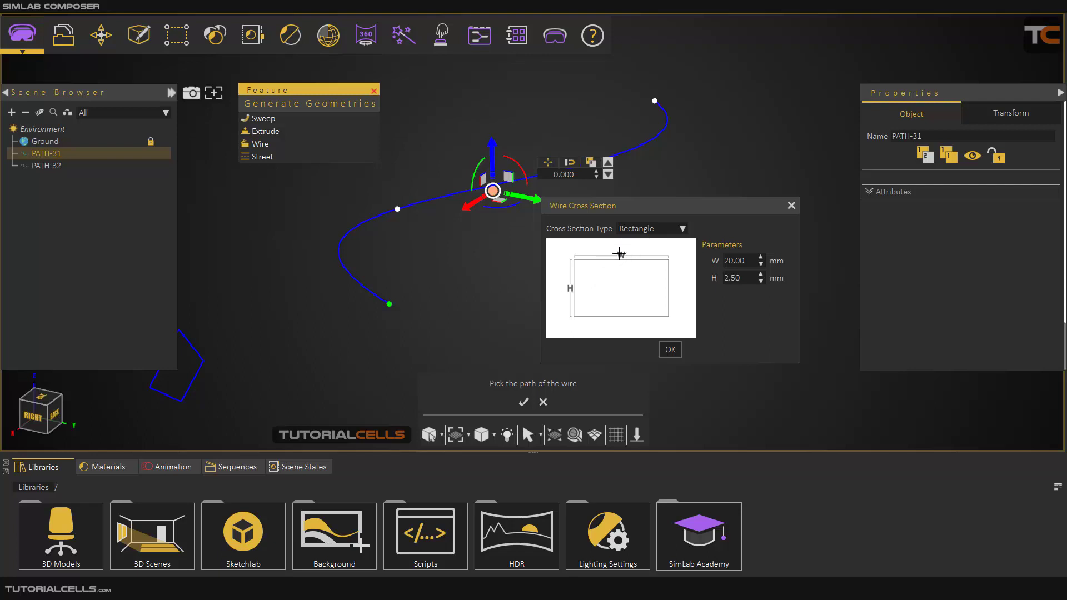
Give the wire a Fillet Rectangle cross section with a width of 100 mm and a height of 50 mm
left_click(680, 230)
left_click(664, 248)
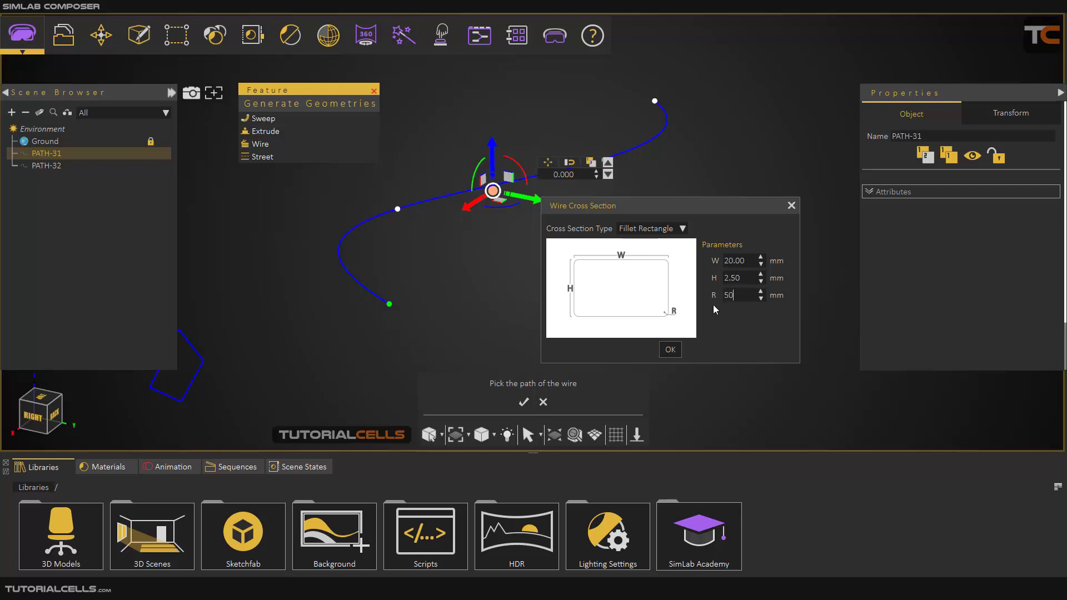
double_click(727, 295)
left_click_drag(744, 261, 723, 261)
type("100")
key("Tab")
type("50")
key("Tab")
left_click(670, 349)
Rotate the wire's profile by about 24.3 degrees at the end of the spline and generate the wire
scroll(395, 295, "up", 5)
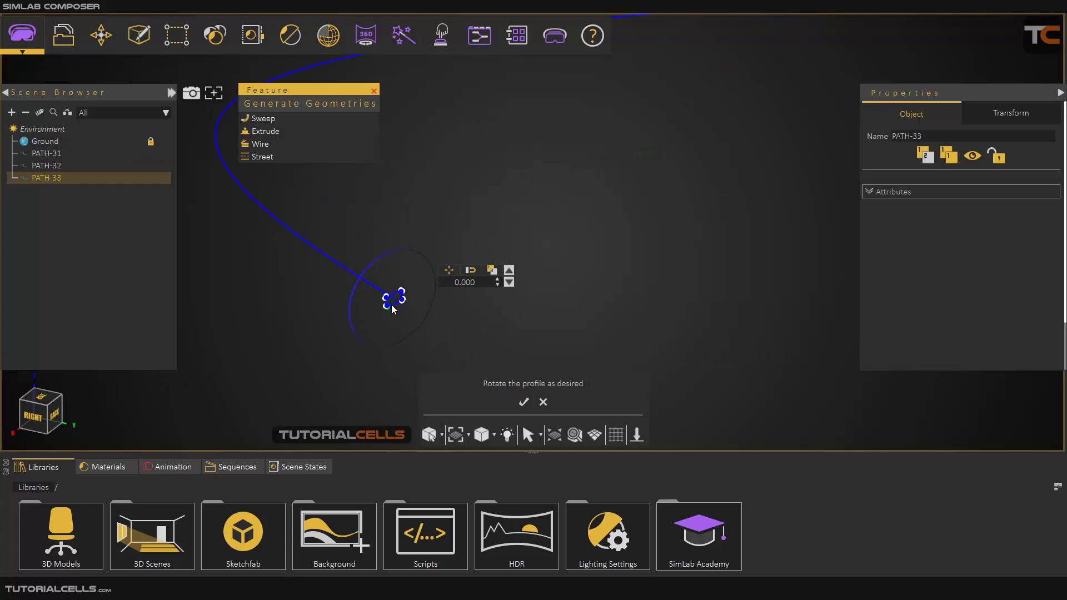
scroll(395, 292, "down", 3)
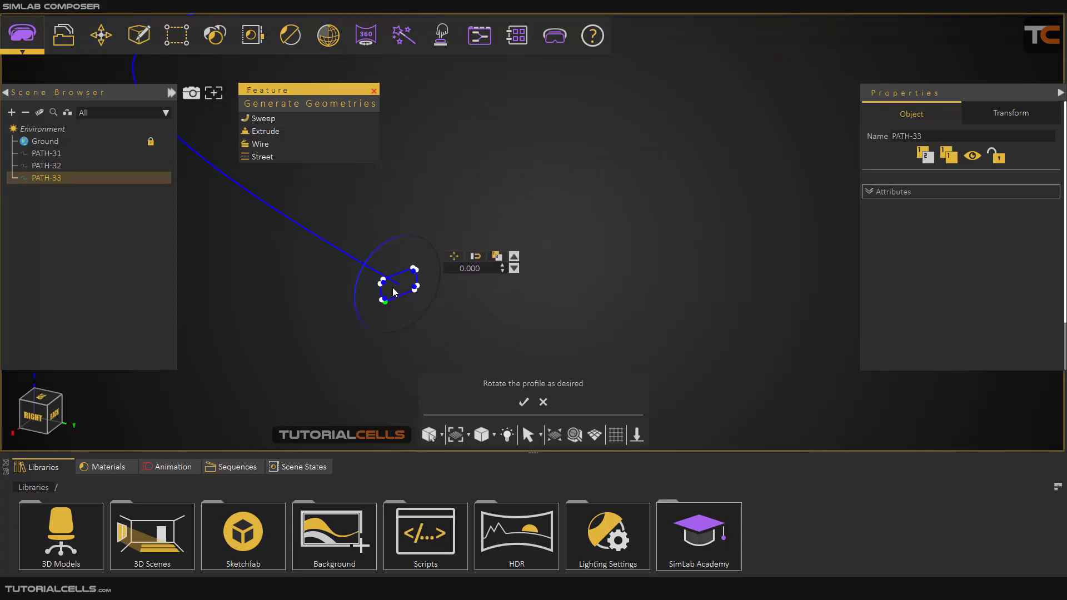
left_click_drag(392, 237, 435, 224)
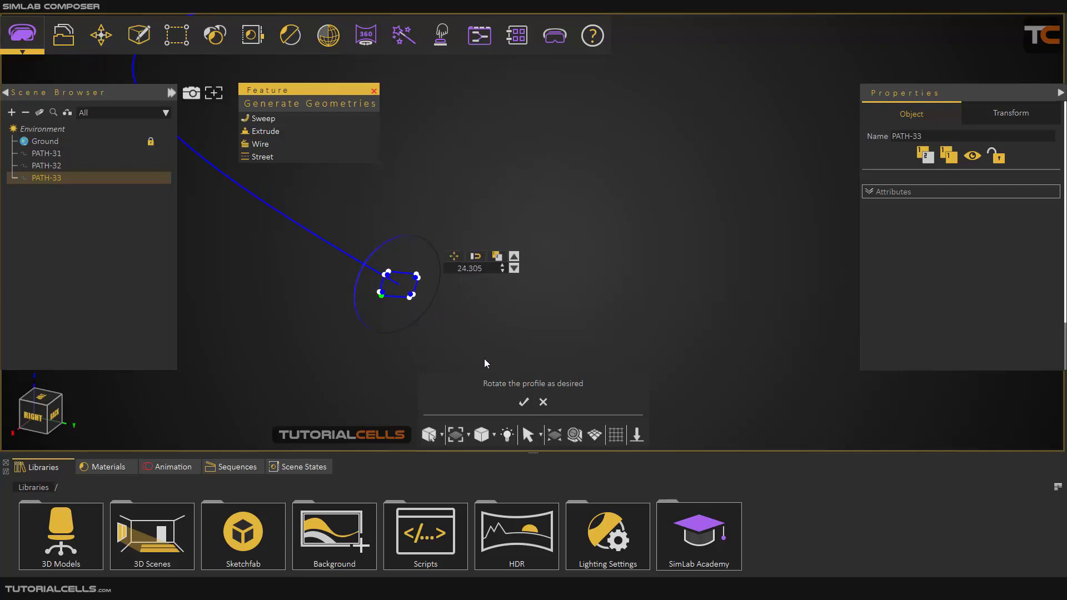
left_click(524, 403)
scroll(411, 303, "down", 4)
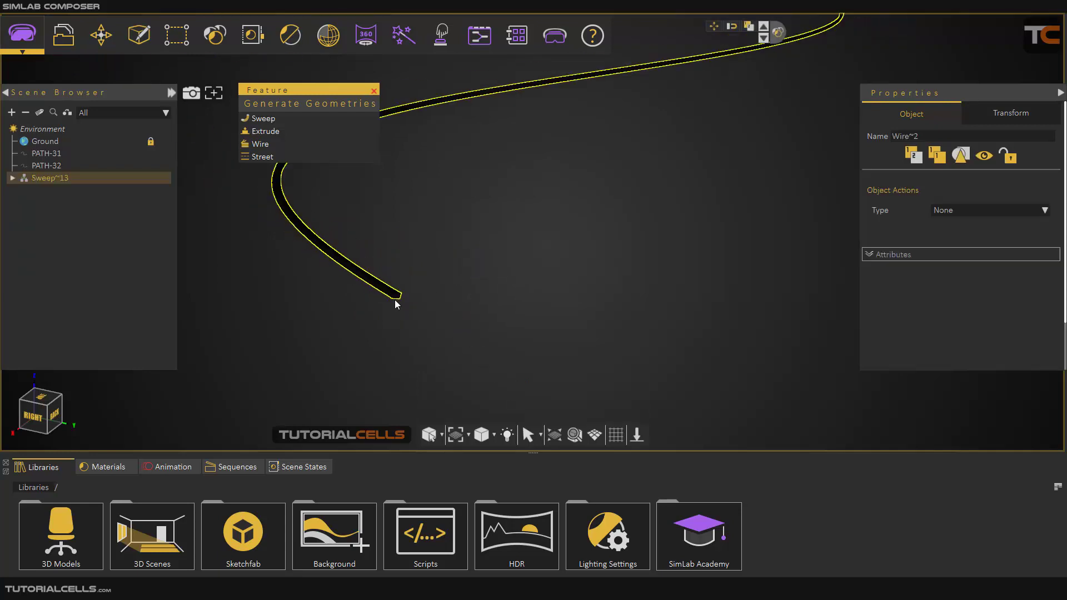
scroll(415, 232, "up", 2)
scroll(414, 232, "up", 1)
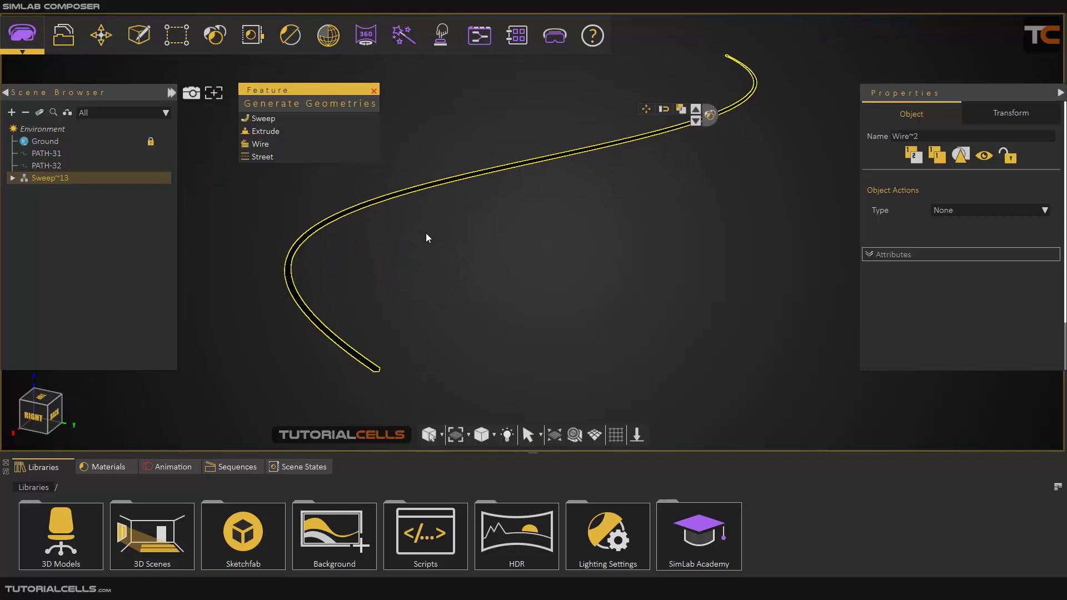
Expand the wire's group in the scene tree and examine its component geometries individually
left_click(12, 178)
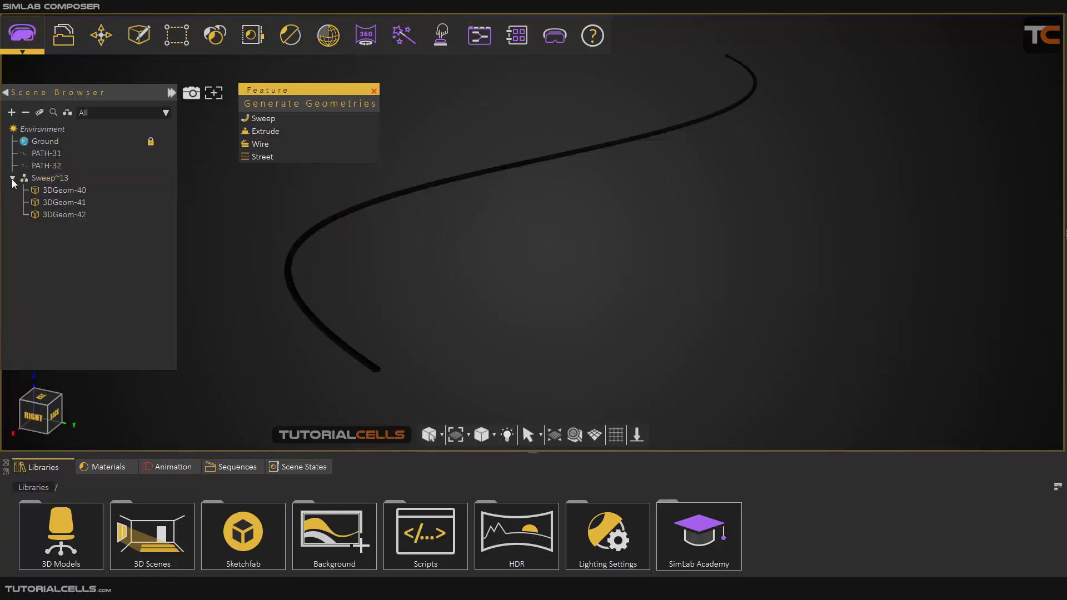
left_click(44, 191)
left_click(54, 215)
left_click(53, 178)
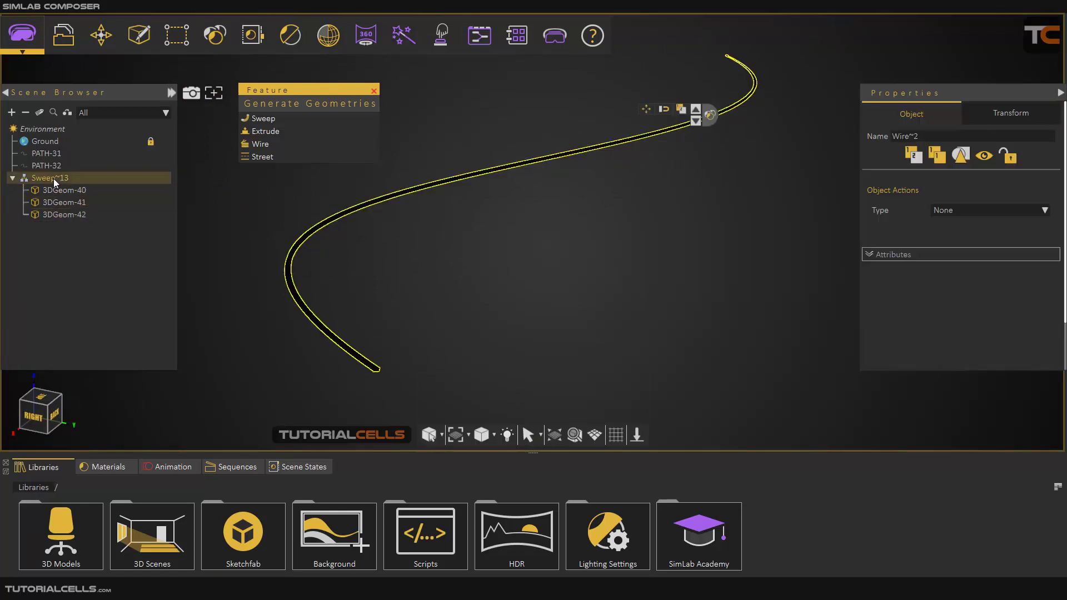
left_click(58, 192)
Change the wire material's color to bright red through the end cap nearest the diamond
left_click(58, 202)
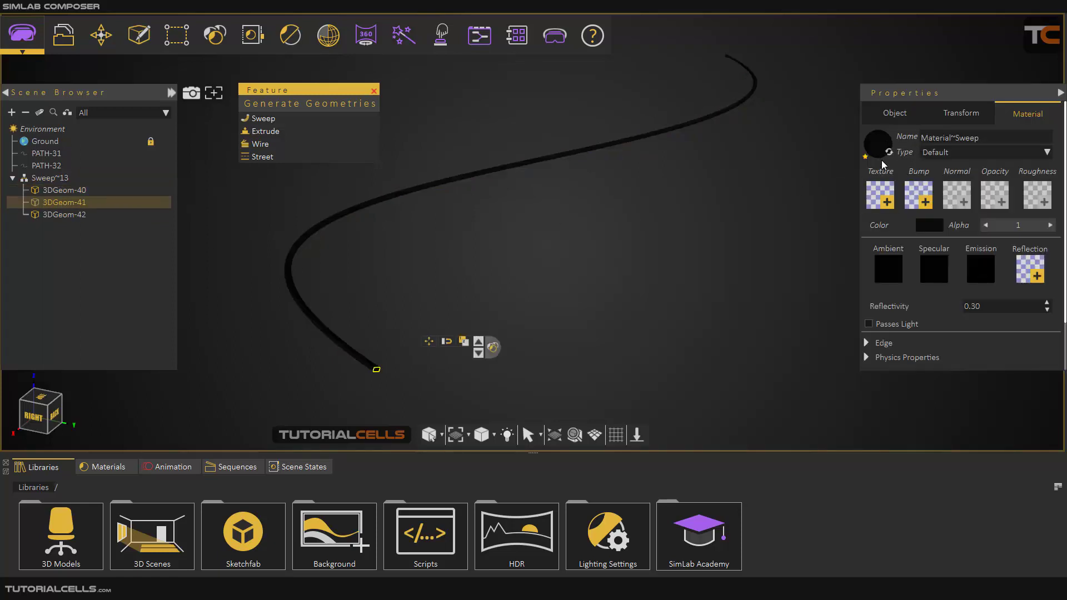
left_click(934, 227)
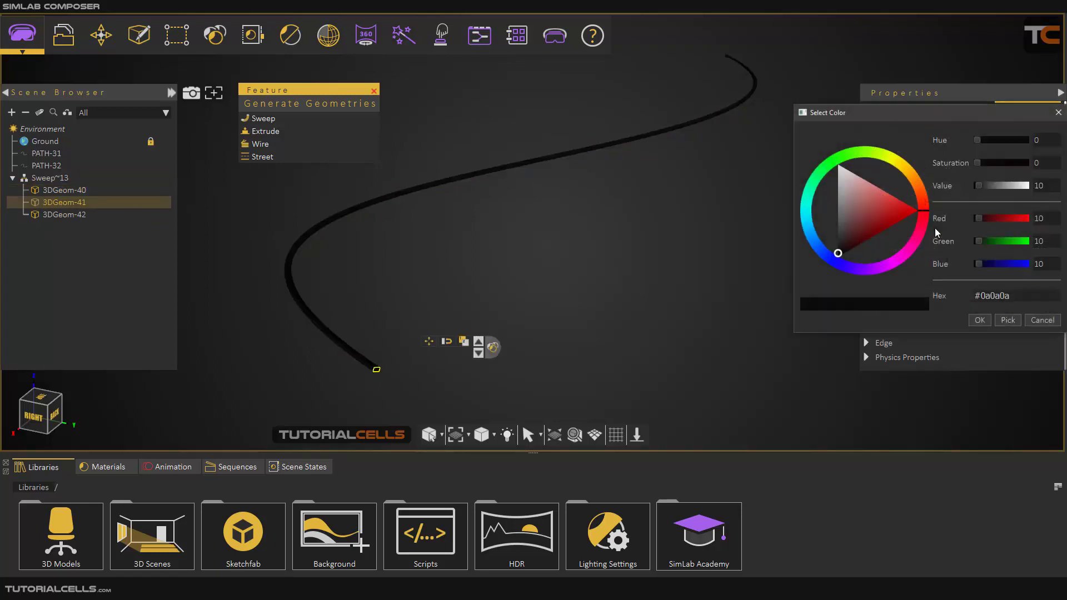
left_click_drag(893, 217, 911, 213)
left_click(976, 321)
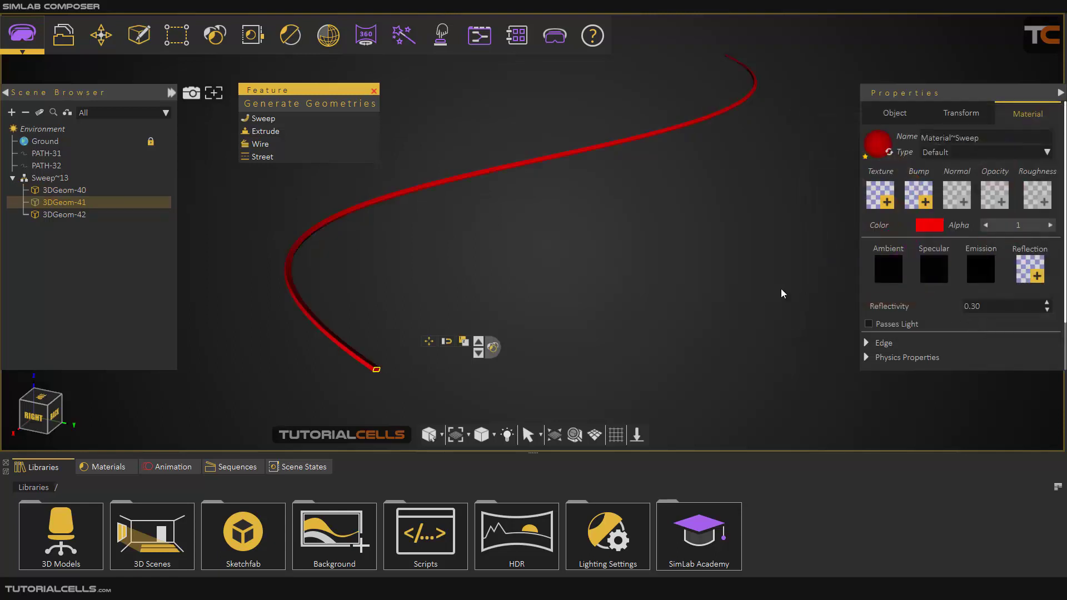
left_click(673, 247)
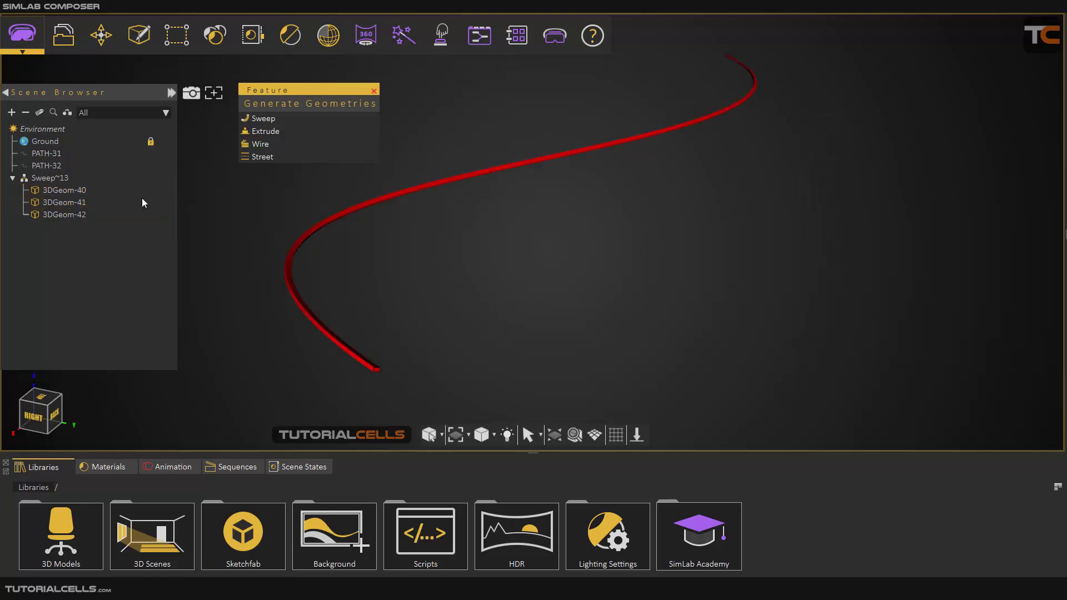
Check the material on the wire's long body and on each of its two end caps
left_click(78, 192)
left_click(70, 204)
left_click(71, 214)
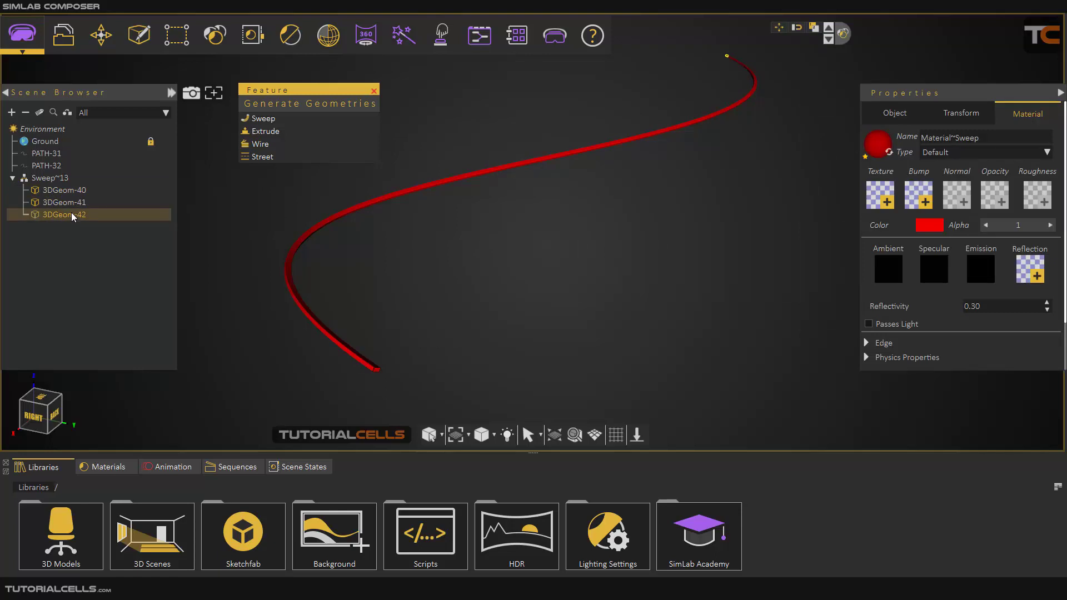
left_click(69, 204)
left_click(67, 190)
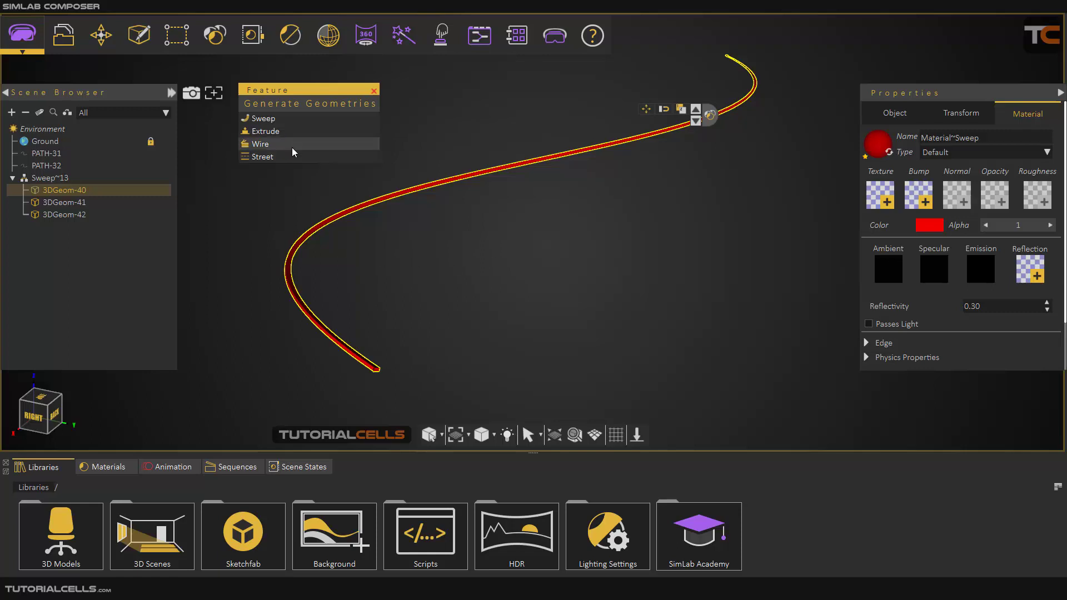
Delete the entire wire group, keeping the diamond and spline paths
scroll(485, 221, "down", 3)
left_click(47, 178)
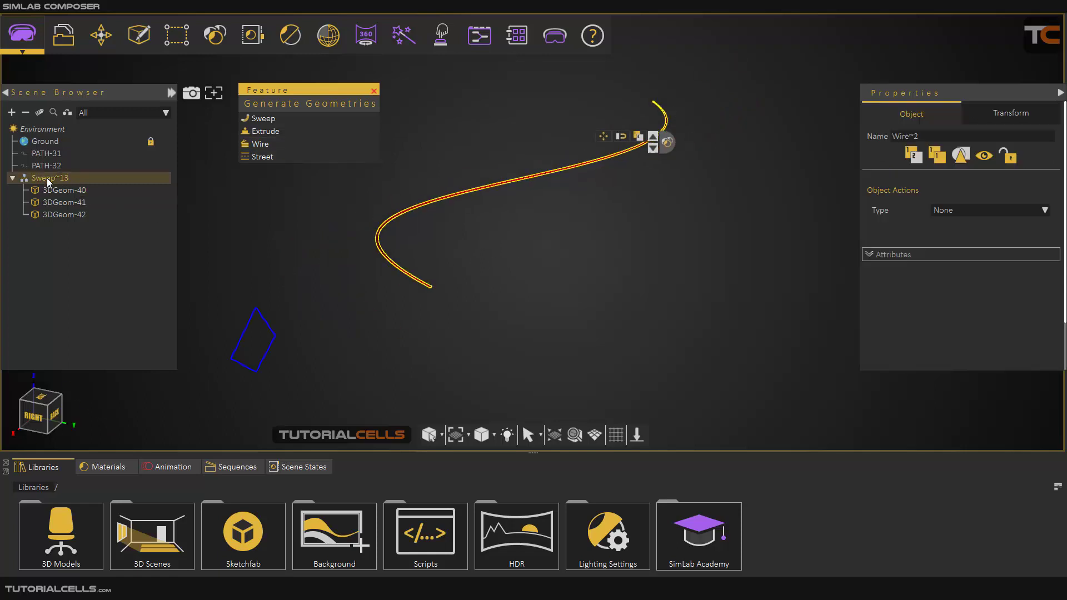
key("Delete")
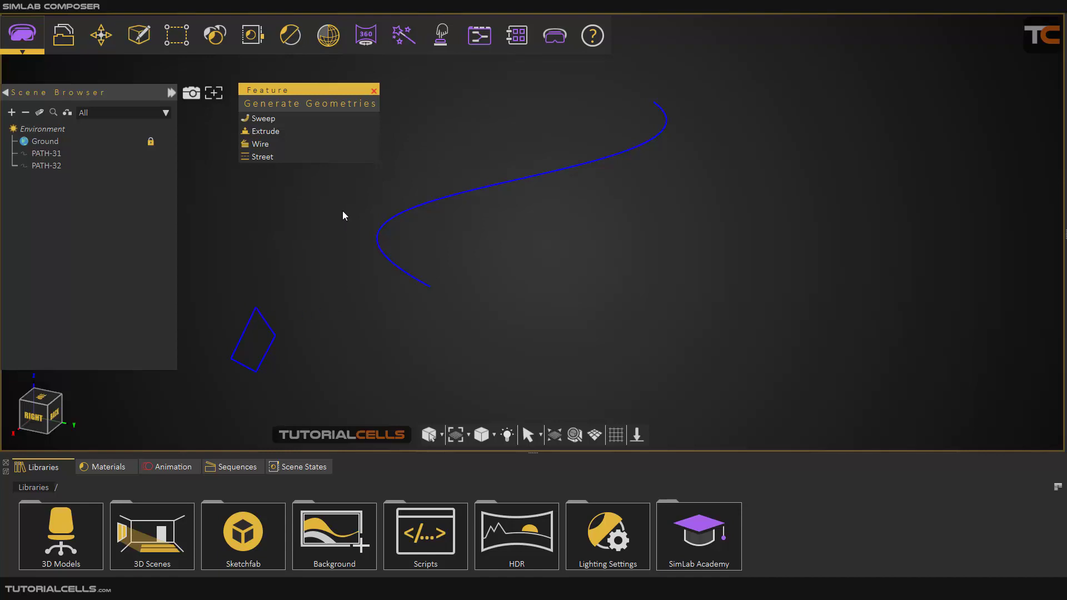
Start a new Street and set its type to Flat
scroll(339, 213, "down", 1)
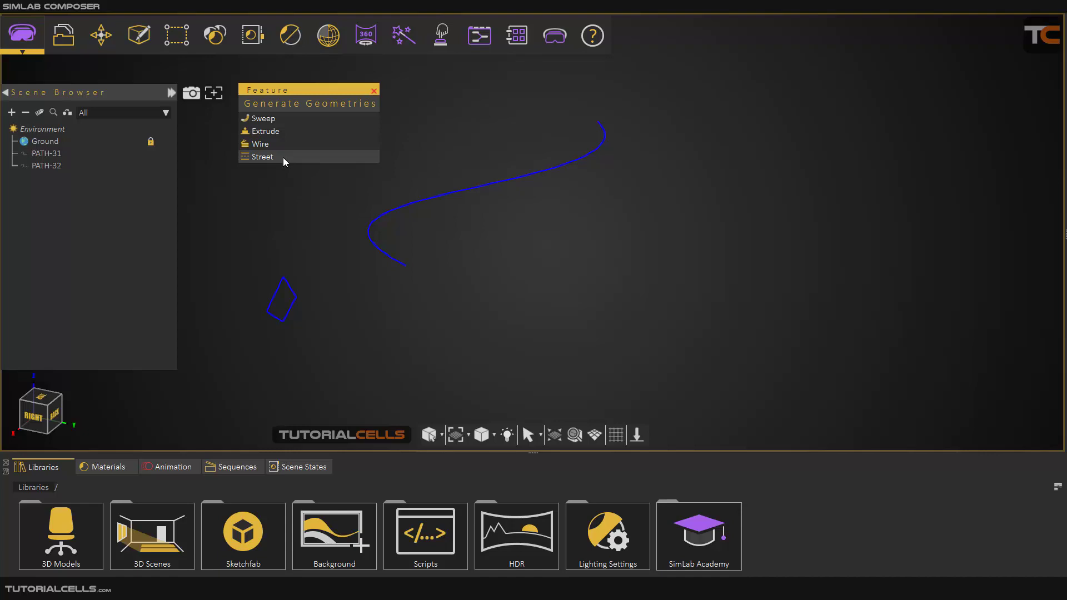
scroll(465, 227, "down", 2)
middle_click_drag(466, 226, 455, 286)
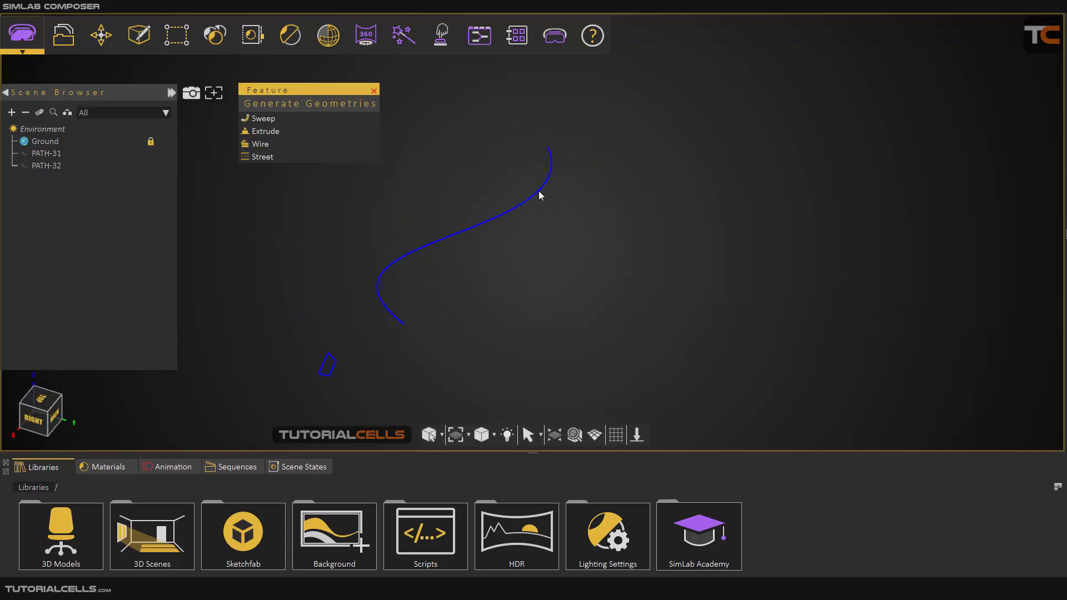
left_click(310, 158)
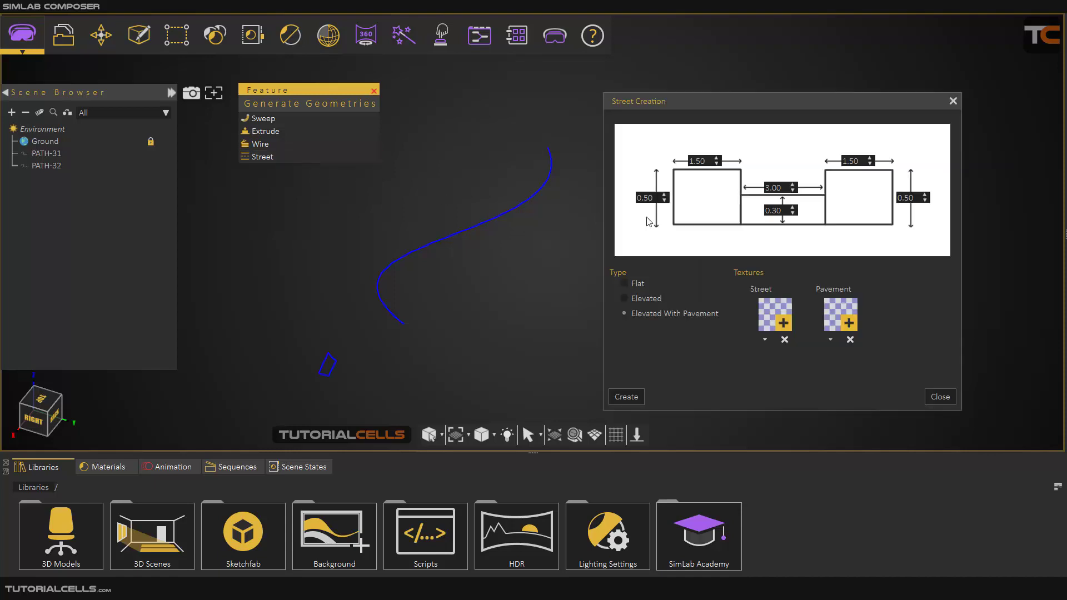
left_click(637, 285)
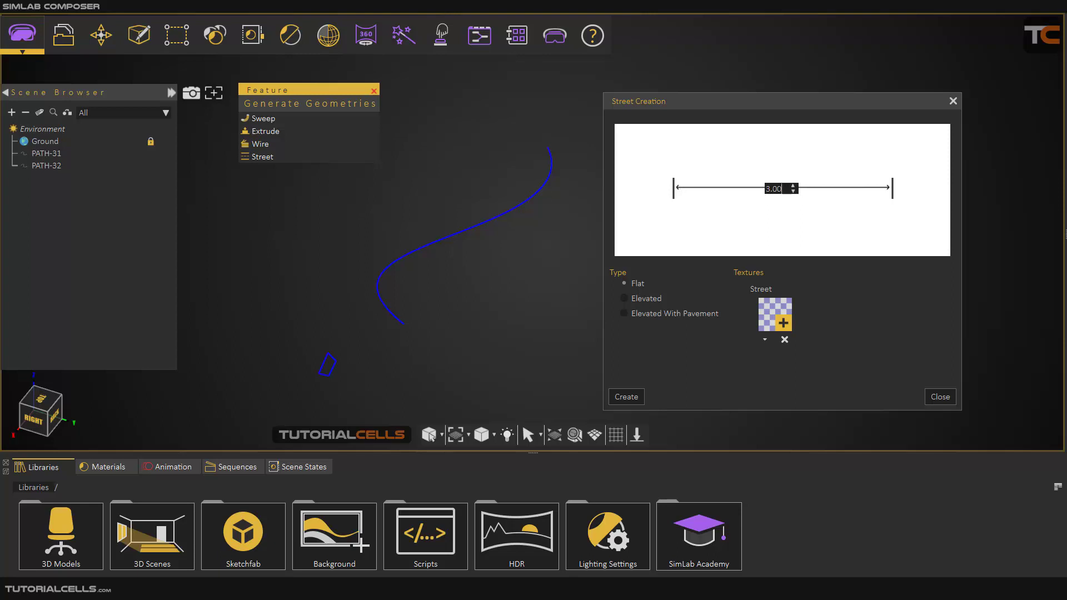
left_click_drag(788, 190, 760, 190)
Assign the Street_plain image as the flat street's texture and try to create the street
left_click(777, 323)
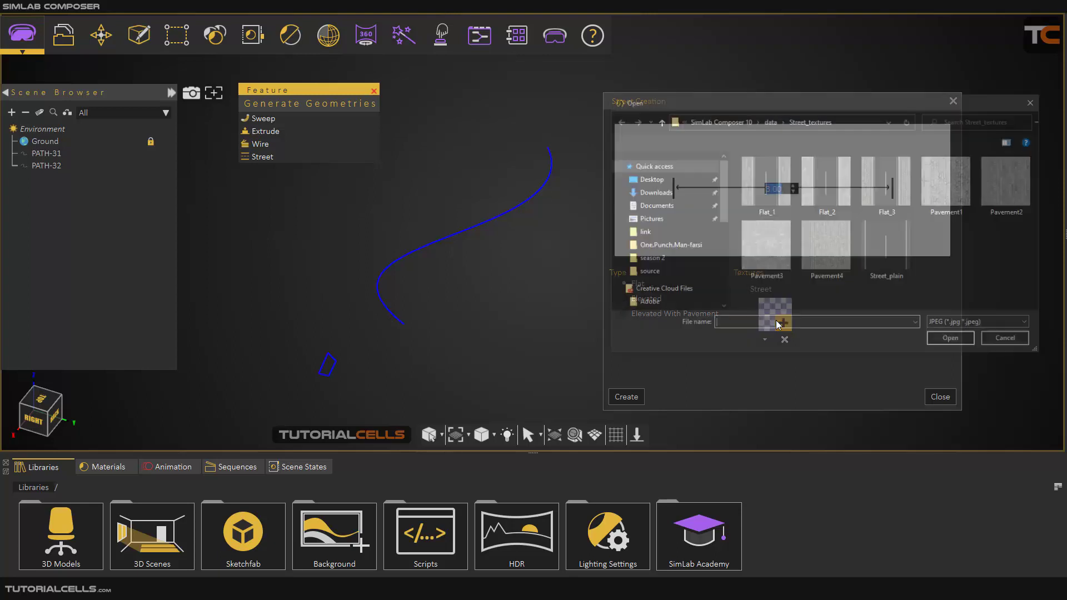
left_click_drag(778, 99, 734, 119)
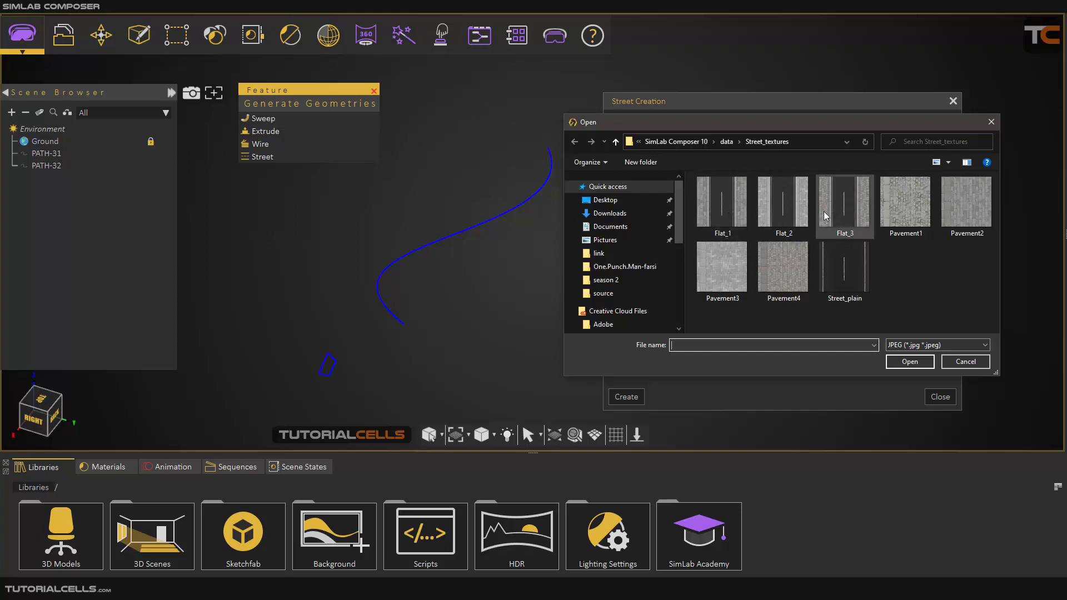
left_click(860, 268)
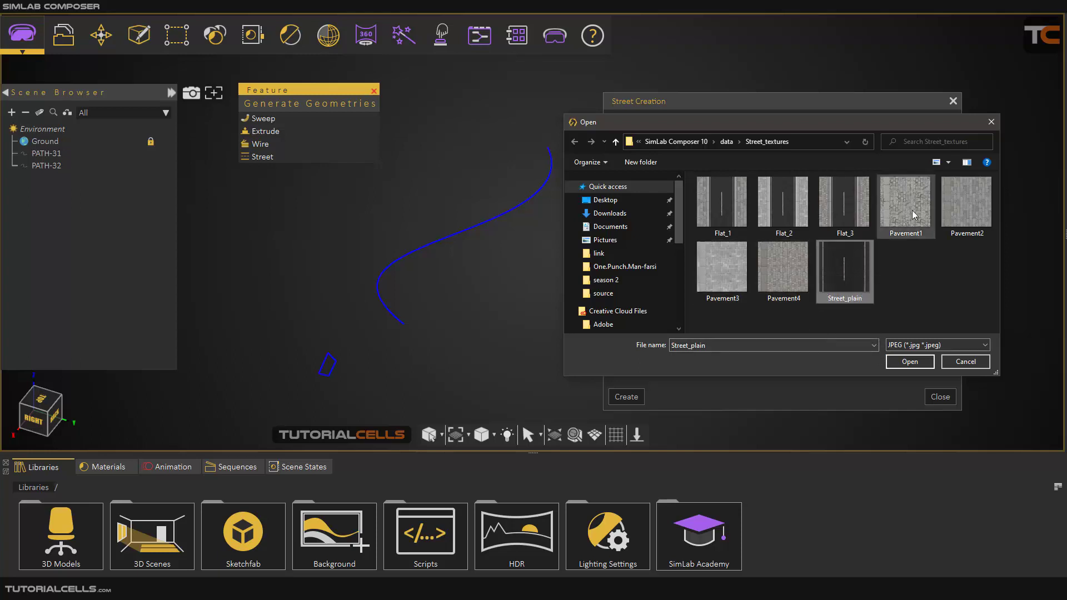
left_click(901, 359)
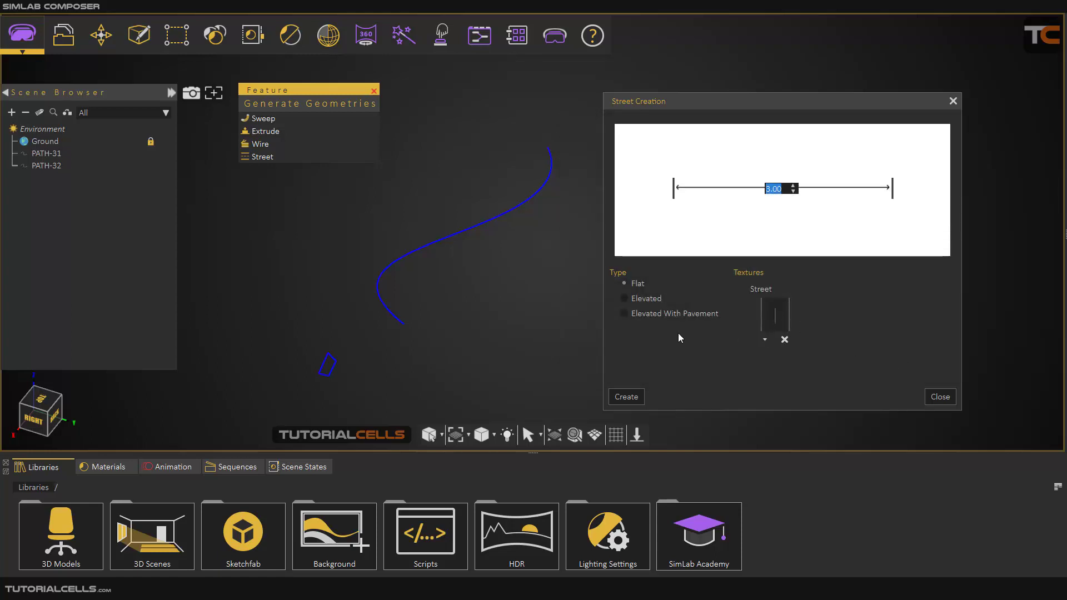
left_click(626, 397)
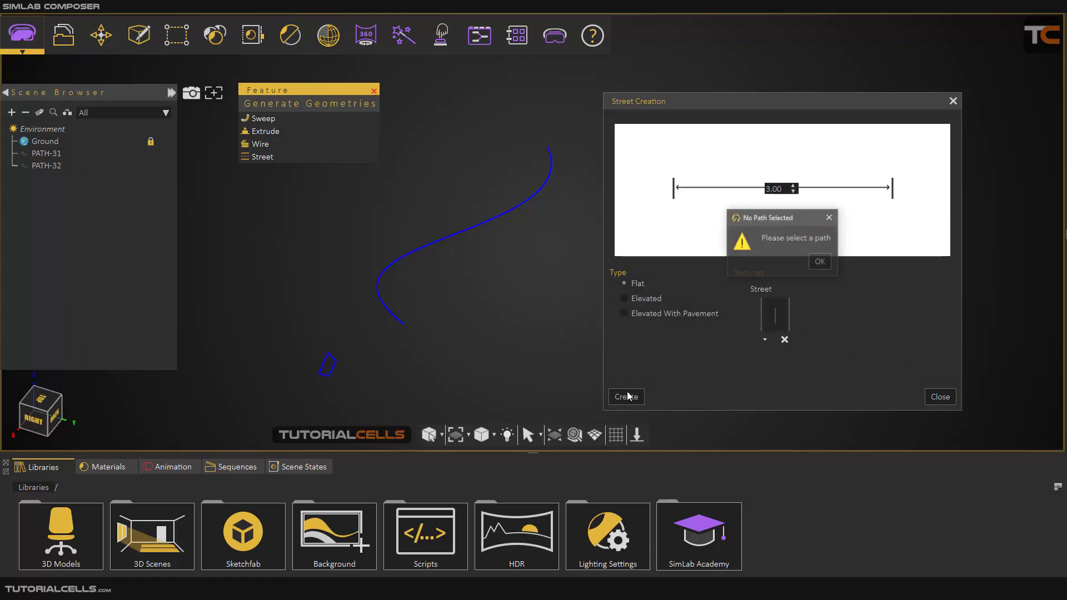
Create the flat street, 3.00 wide, along the S-shaped path and inspect its surface
left_click(820, 262)
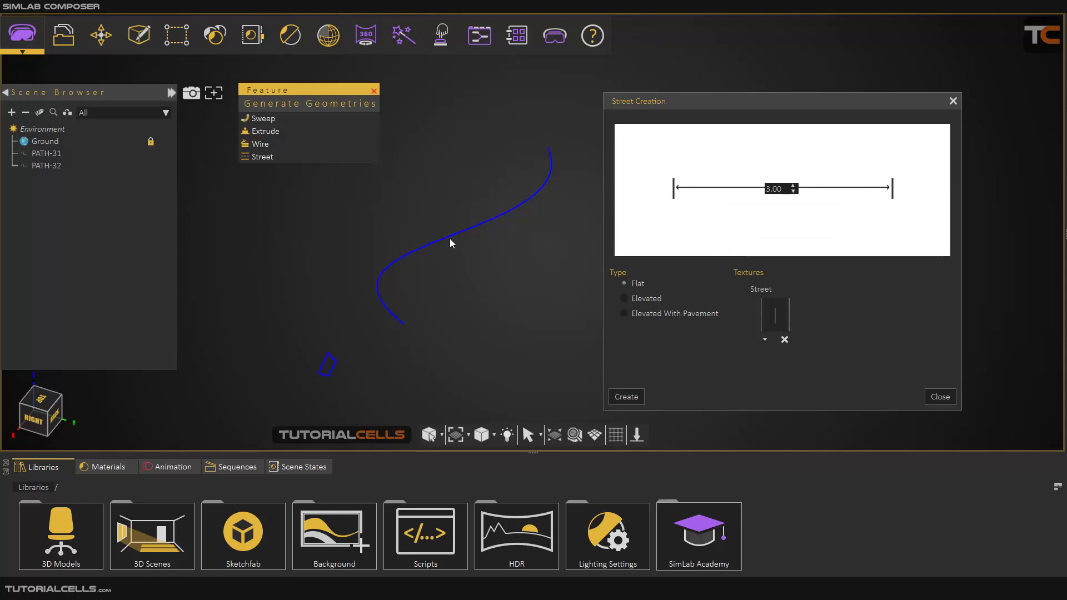
left_click(53, 156)
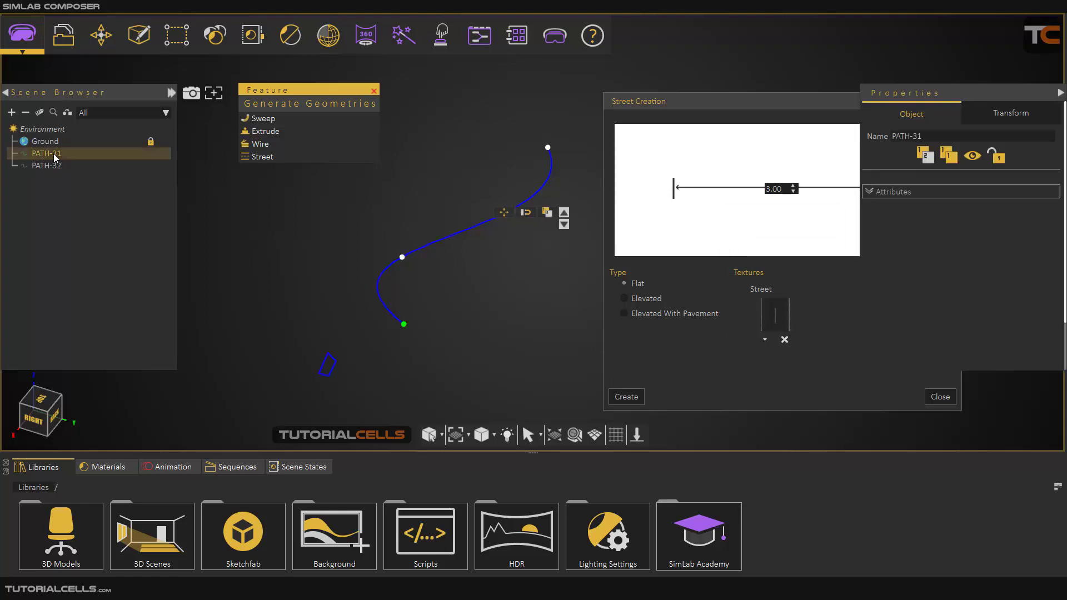
left_click(627, 397)
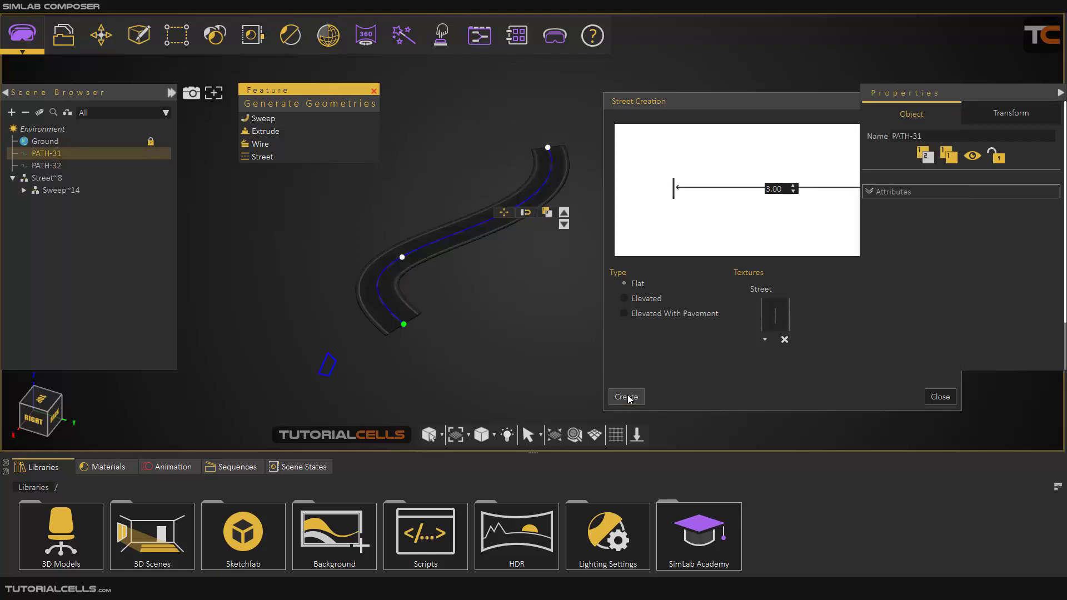
scroll(398, 315, "up", 5)
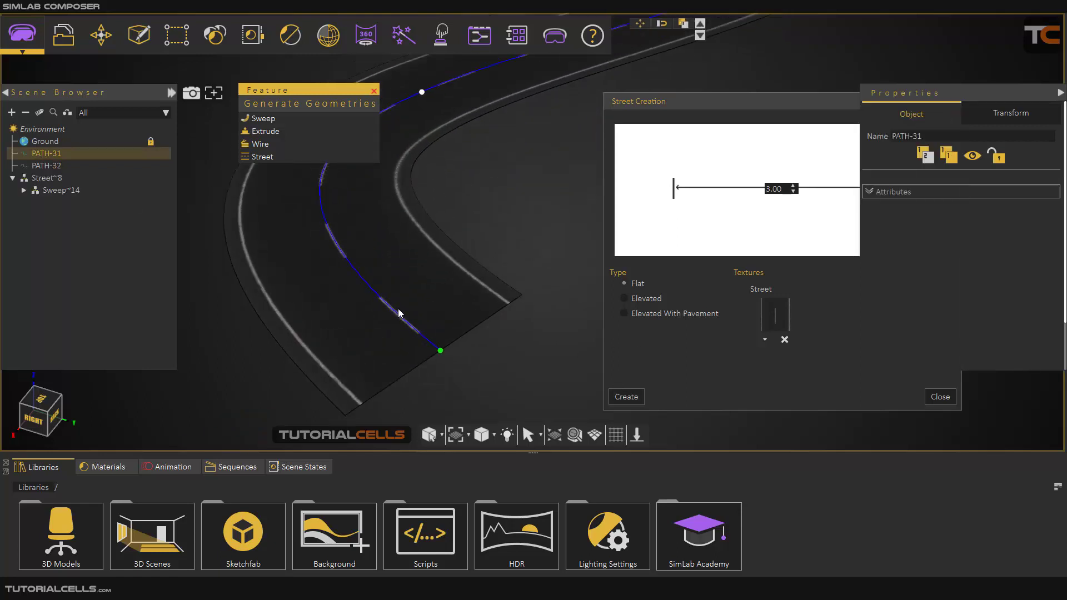
scroll(398, 313, "down", 3)
middle_click_drag(389, 306, 432, 307)
scroll(459, 263, "down", 4)
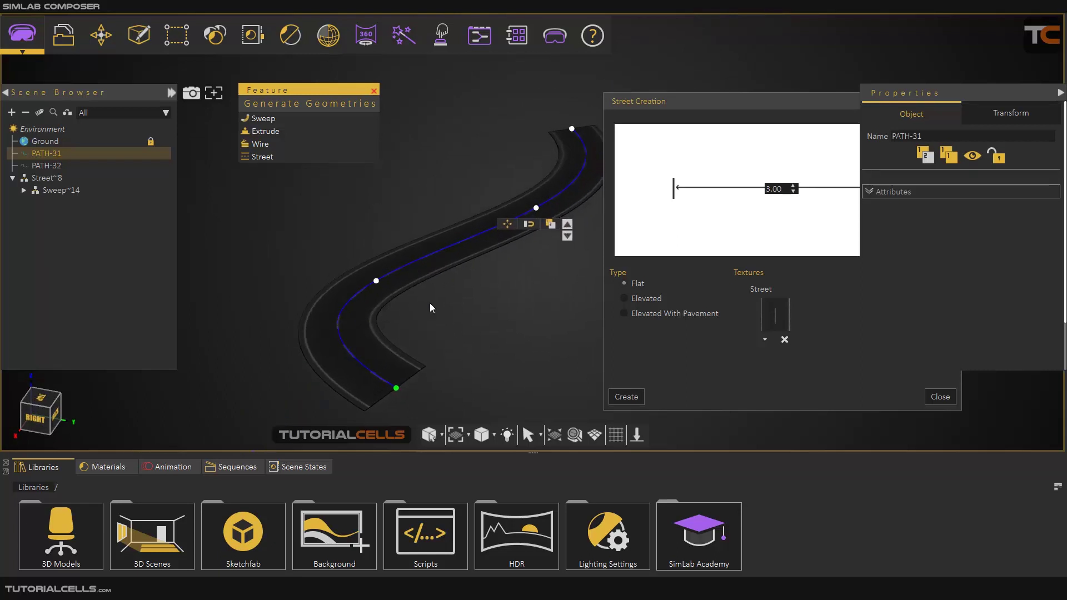
Move the S-shaped path's control point nearest its green start point by about 0.76 to reshape the bend
left_click(376, 281)
left_click_drag(419, 293, 389, 287)
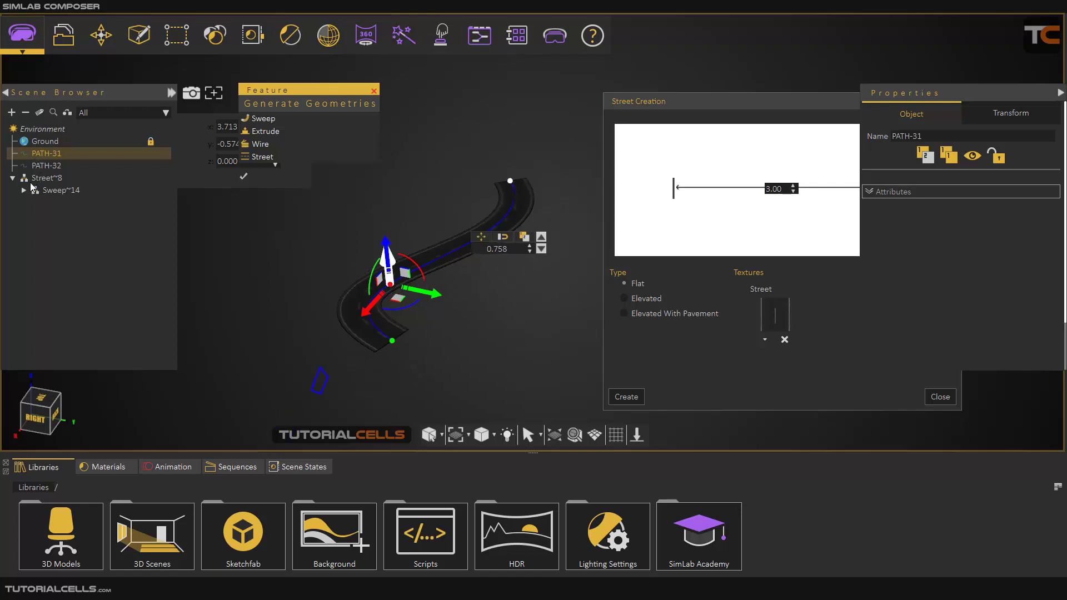
Move the whole flat street group about 13 units sideways, clear of the S-shaped path, and deselect it
left_click(30, 182)
left_click(13, 179)
left_click(68, 179)
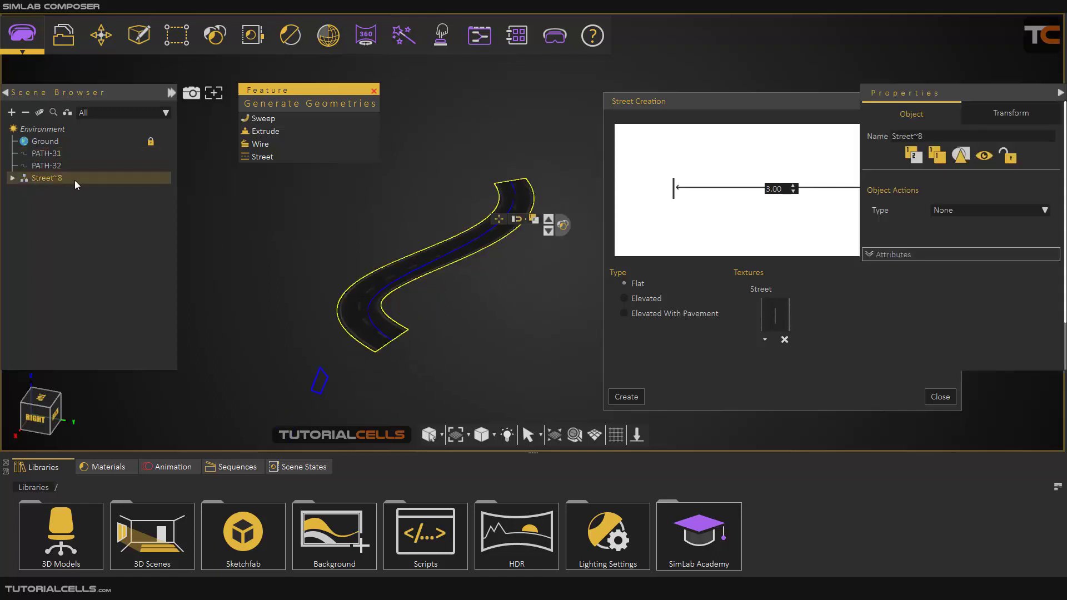
left_click(503, 226)
left_click_drag(495, 262, 403, 278)
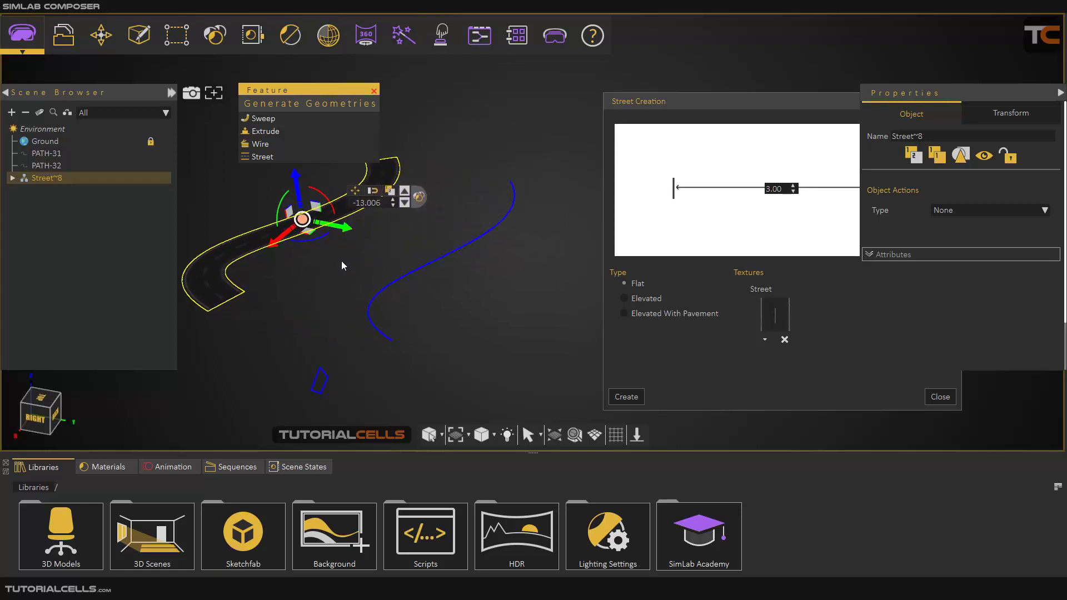
left_click(277, 290)
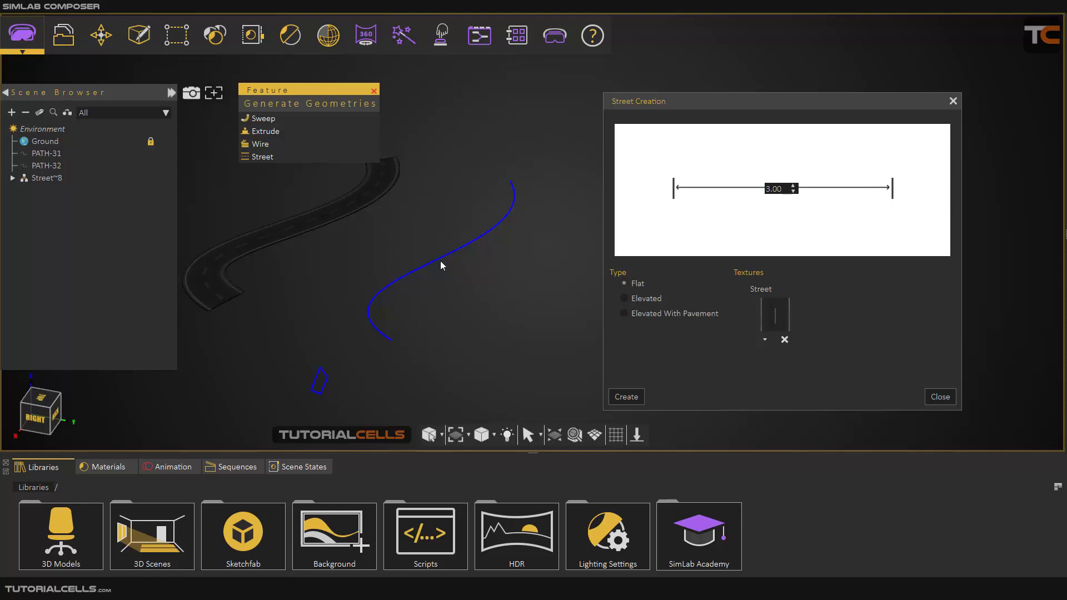
Delete the diamond profile path from the scene
left_click(46, 166)
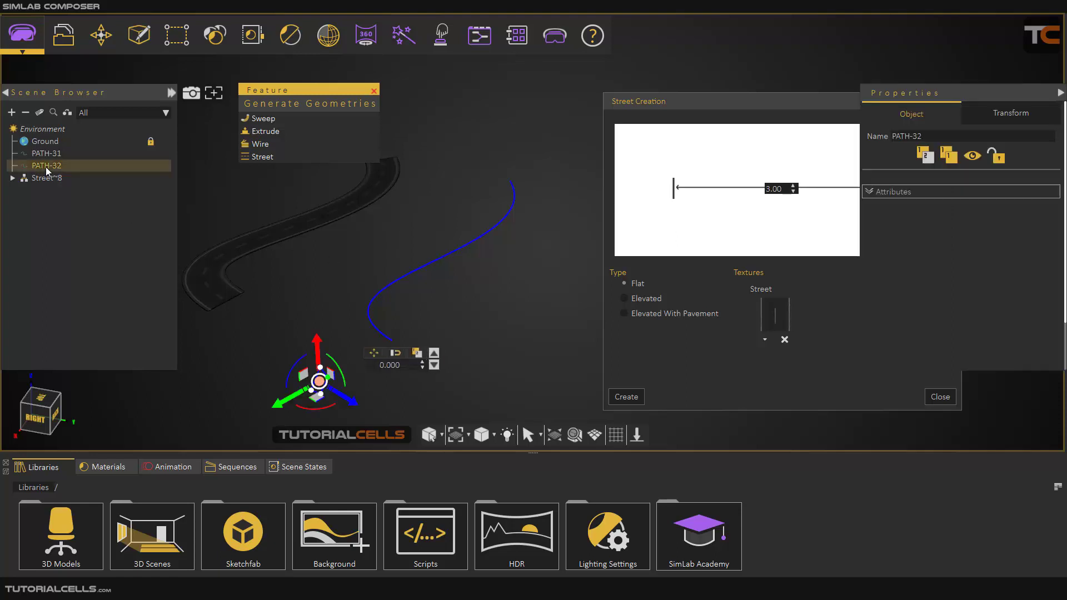
key("Delete")
Create an Elevated street 3.00 wide and 0.30 high along the S-shaped path
left_click(47, 154)
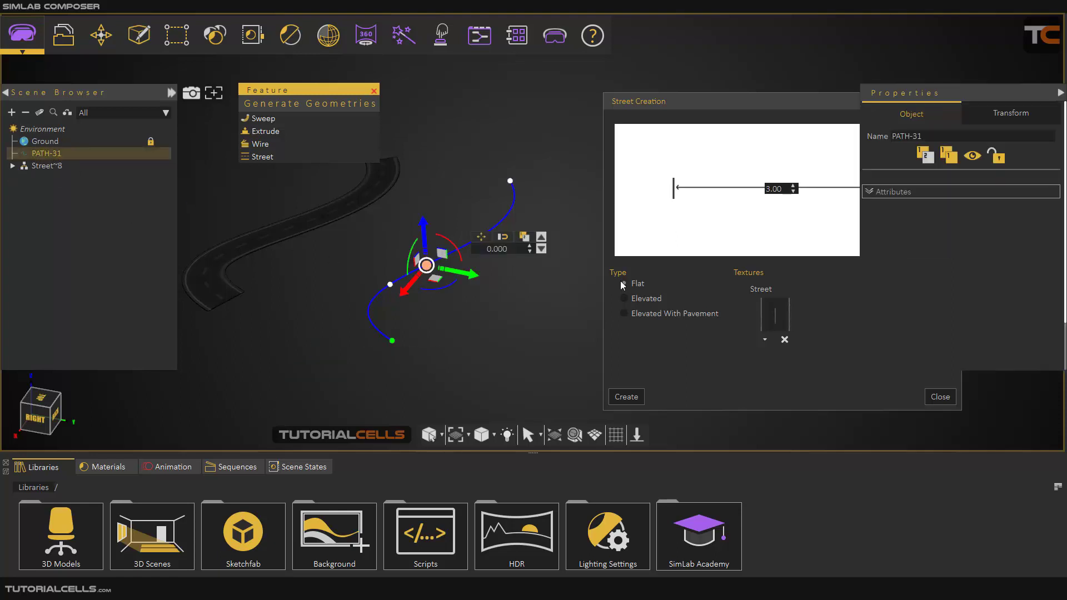
left_click(635, 297)
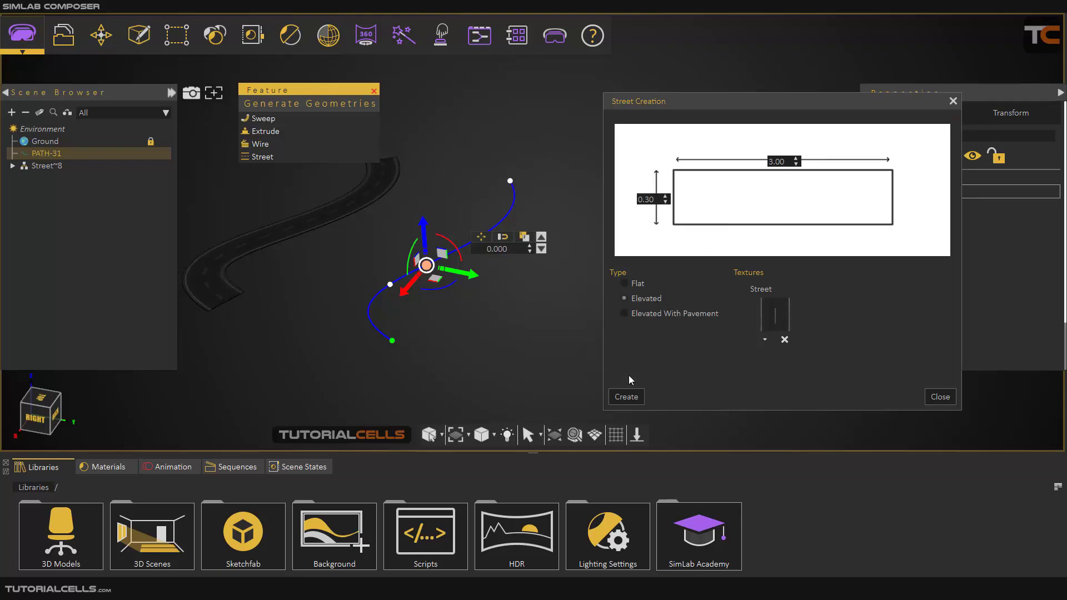
left_click(626, 397)
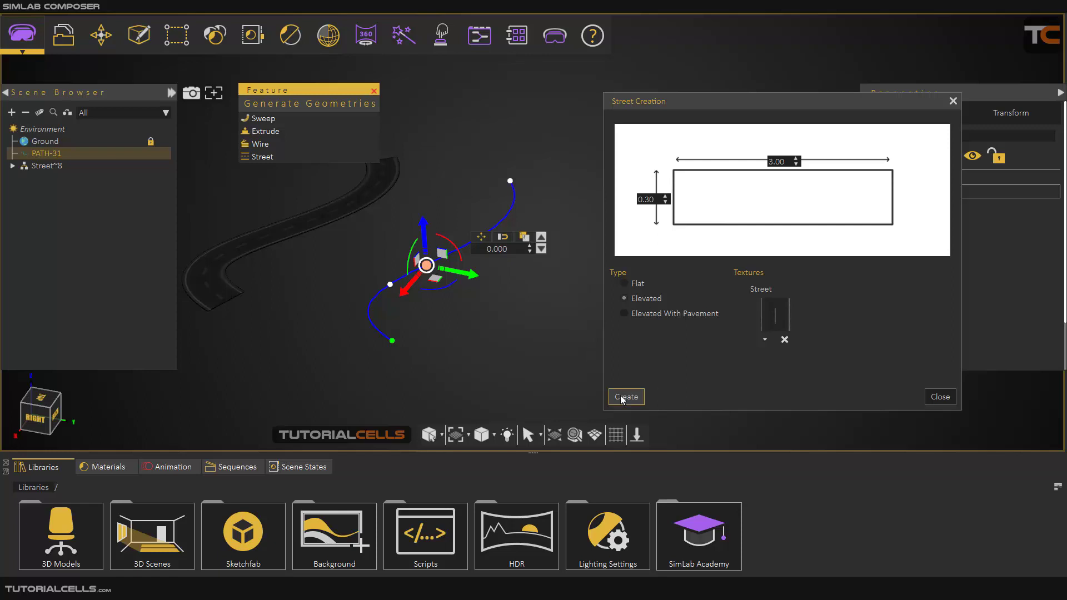
scroll(387, 348, "up", 3)
scroll(398, 329, "up", 5)
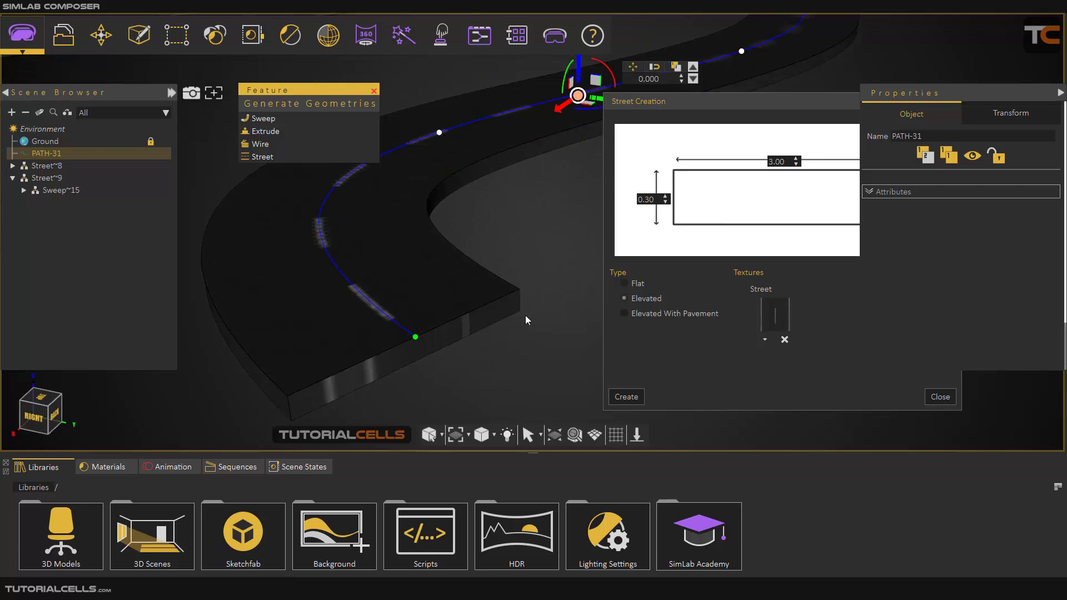
scroll(501, 314, "down", 8)
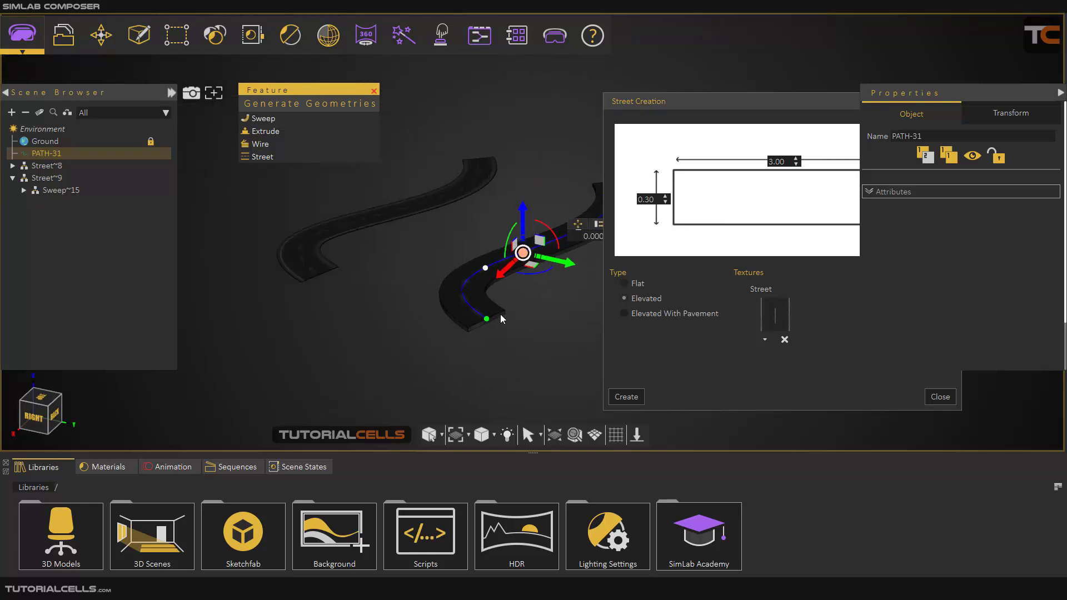
Move the whole elevated street group about 7 units towards the flat street, off the S-shaped path
left_click(13, 178)
left_click(48, 179)
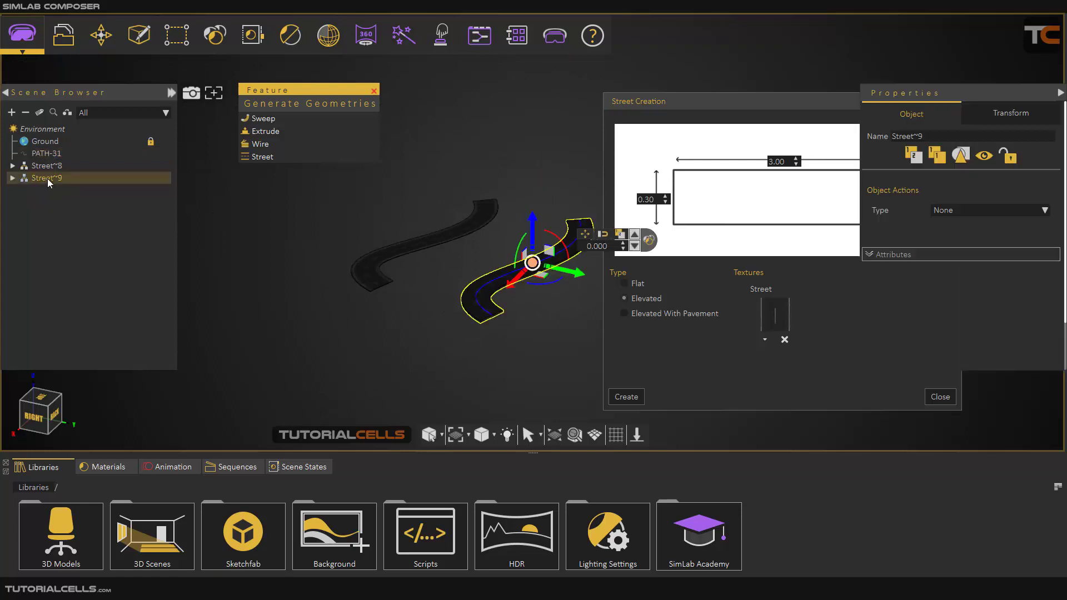
left_click_drag(567, 274, 516, 265)
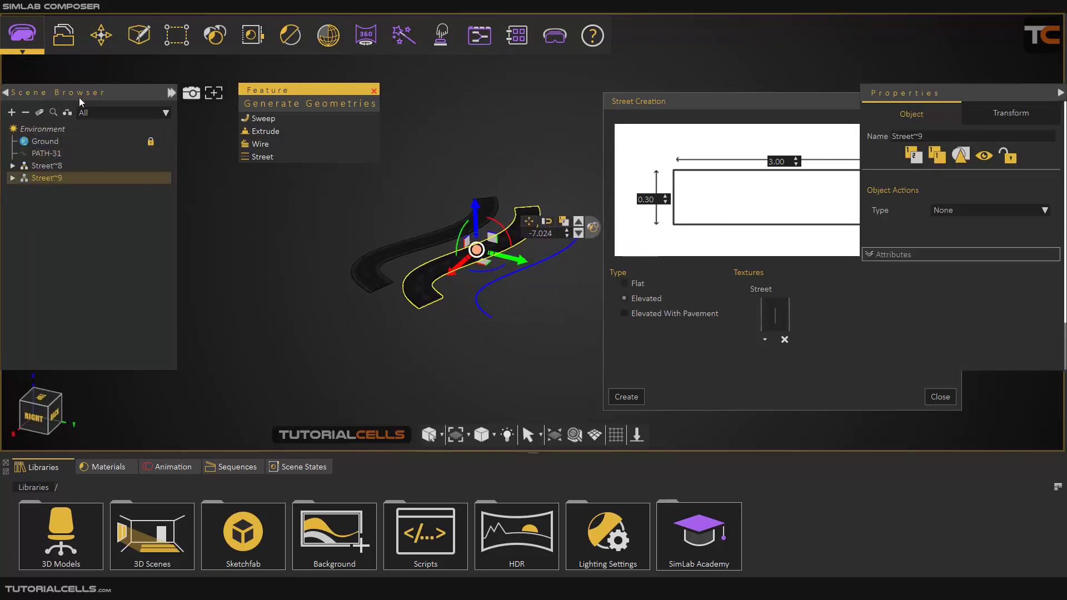
scroll(529, 231, "up", 5)
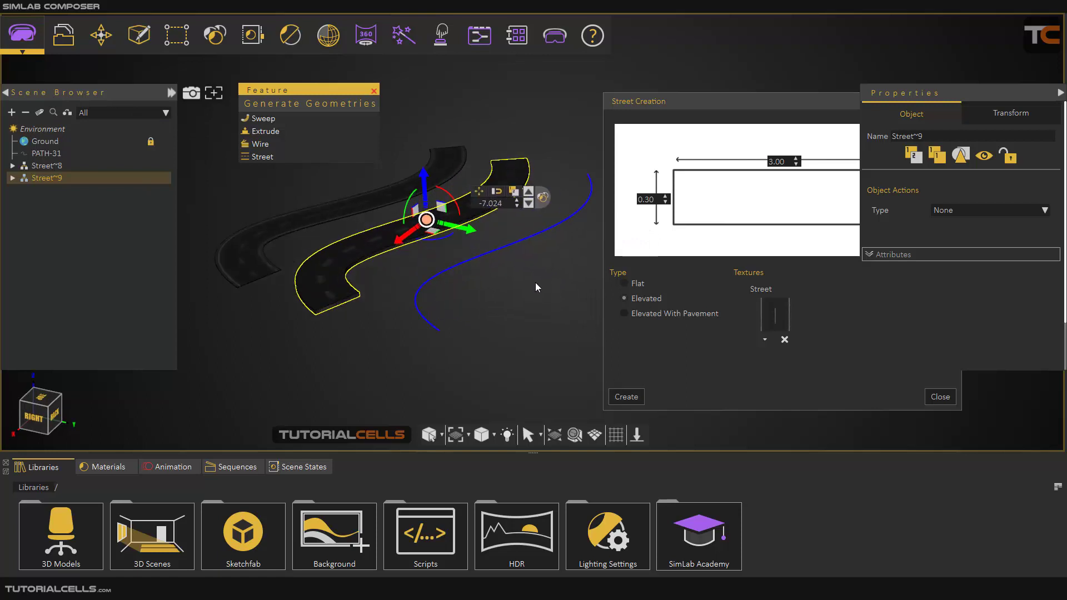
middle_click_drag(527, 272, 488, 253)
Set the street type to Elevated With Pavement and assign the Pavement4 image as the pavement texture
left_click(625, 314)
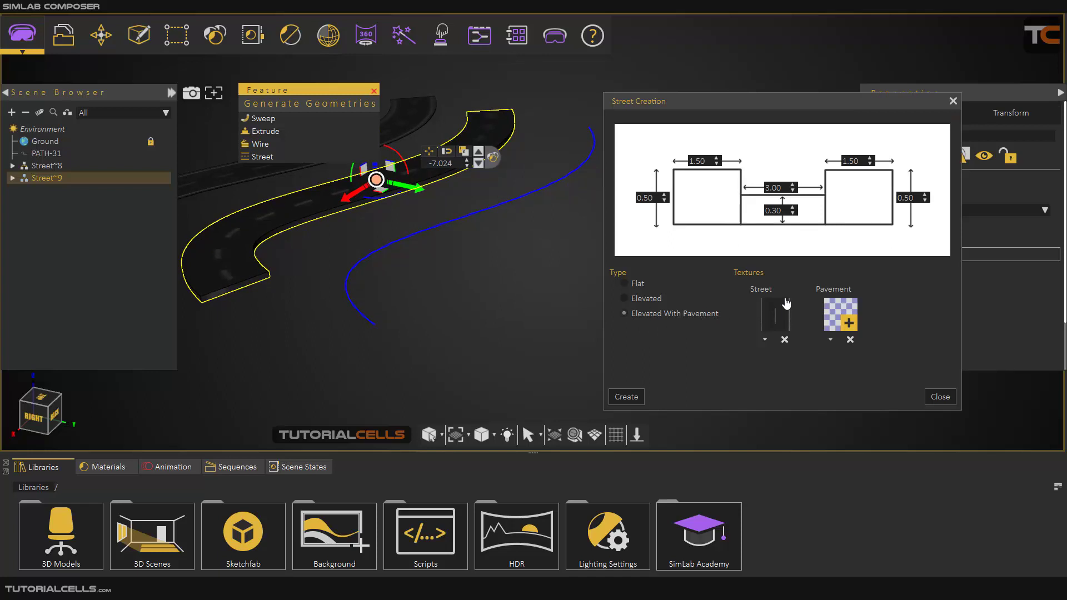
left_click(840, 309)
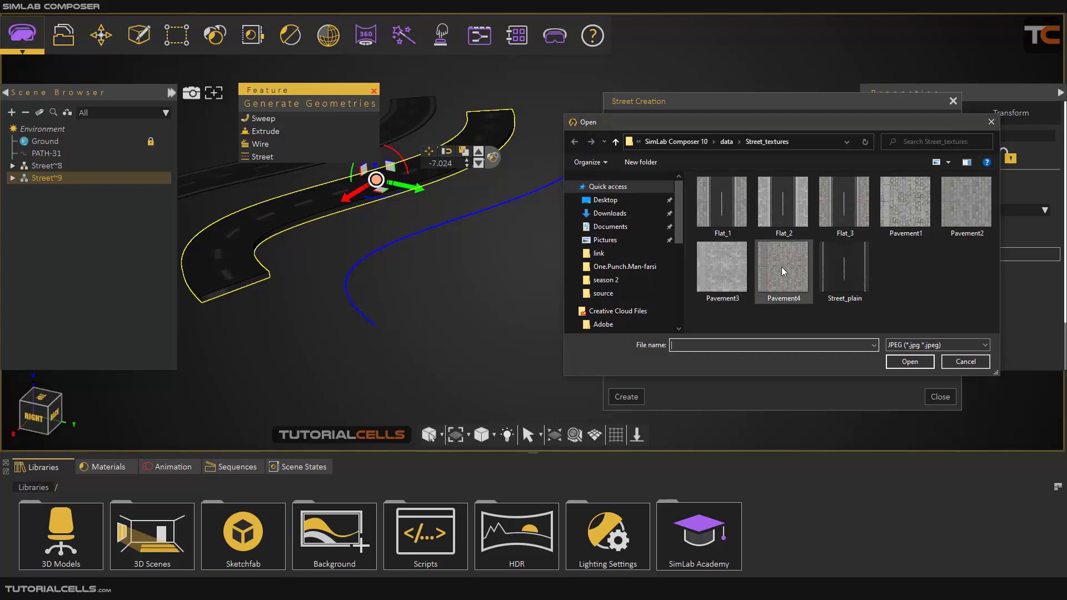
left_click(781, 268)
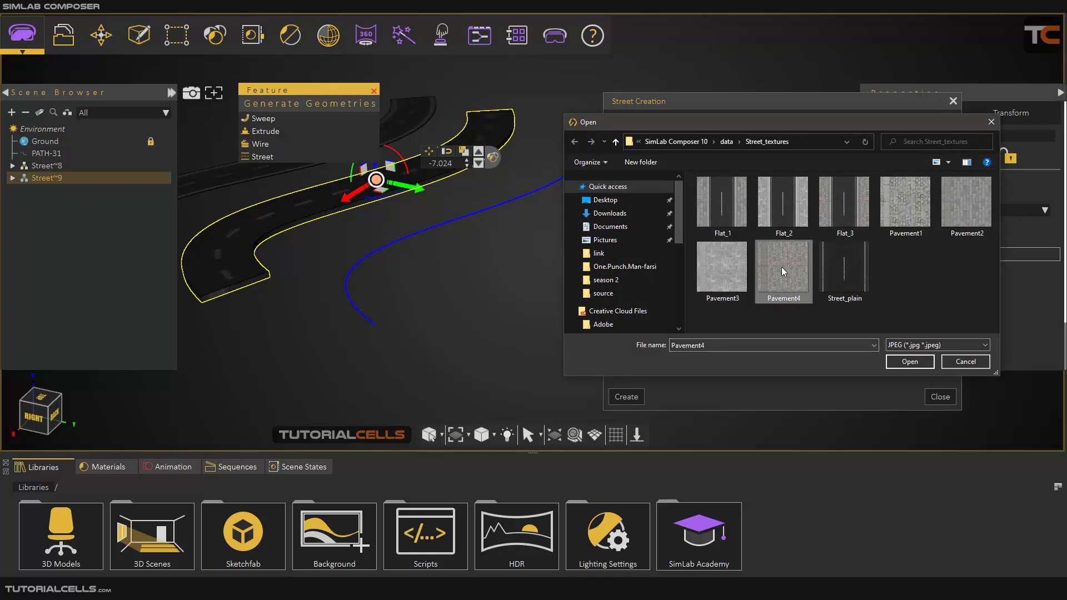
left_click(909, 361)
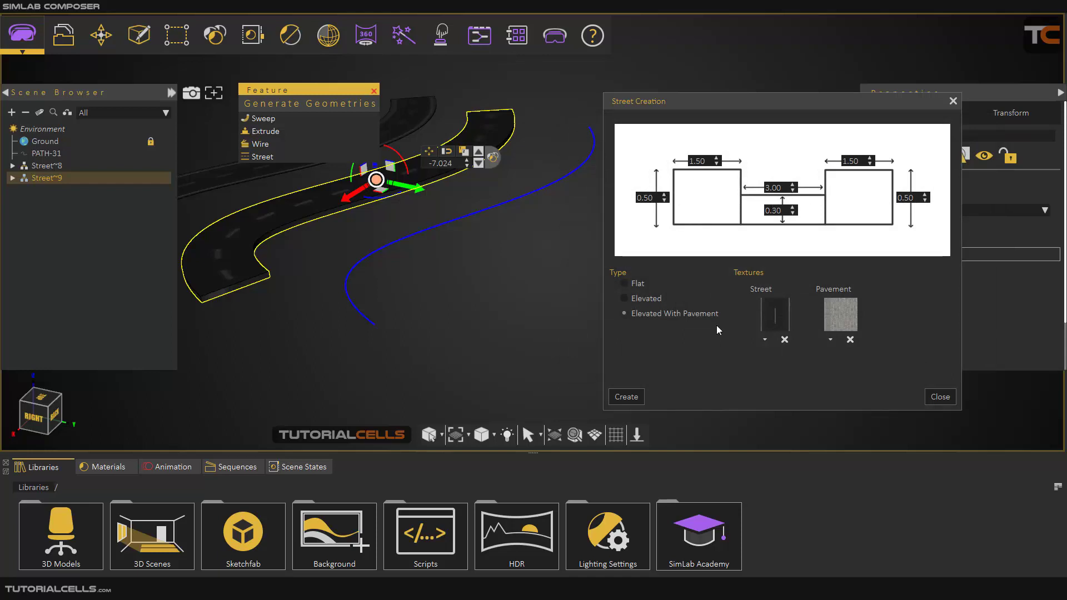
Create the elevated street with 1.50 wide pavements along the S-shaped path and inspect its end
left_click(626, 396)
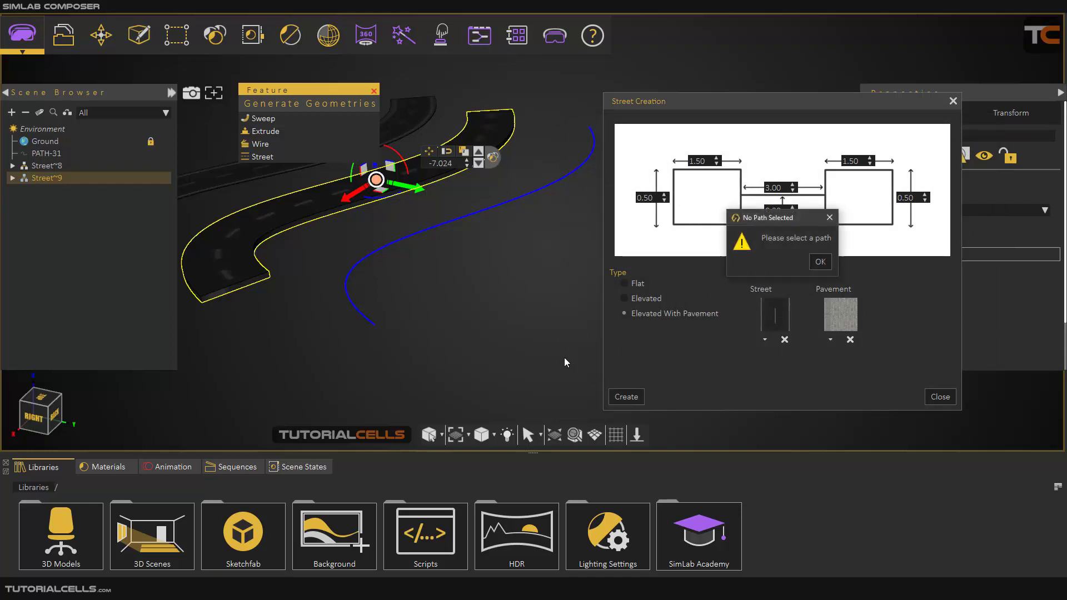
left_click(820, 261)
left_click(46, 154)
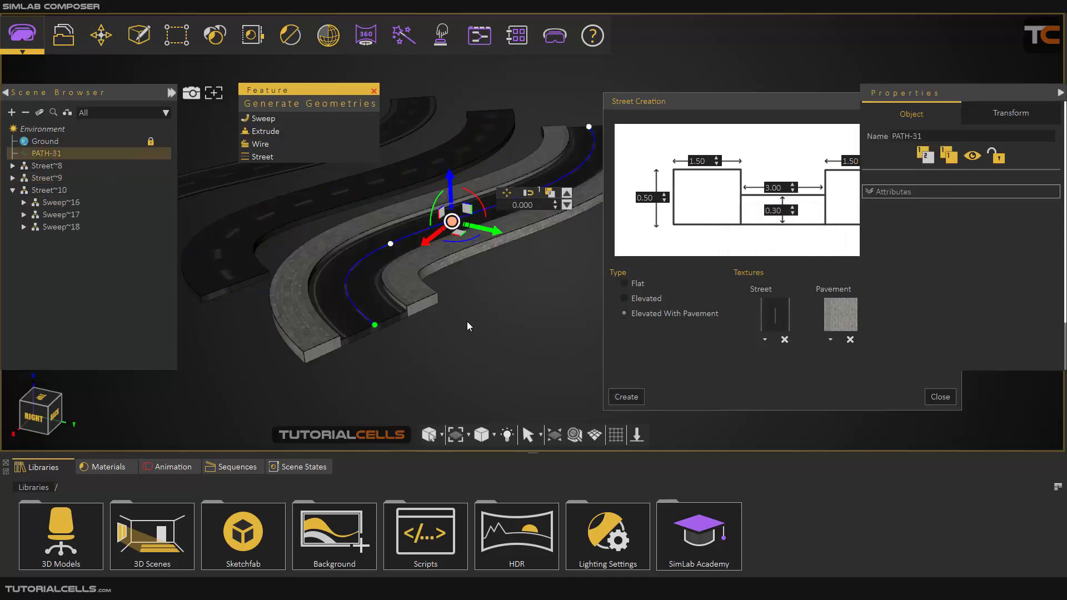
scroll(388, 290, "up", 4)
middle_click_drag(401, 316, 381, 302)
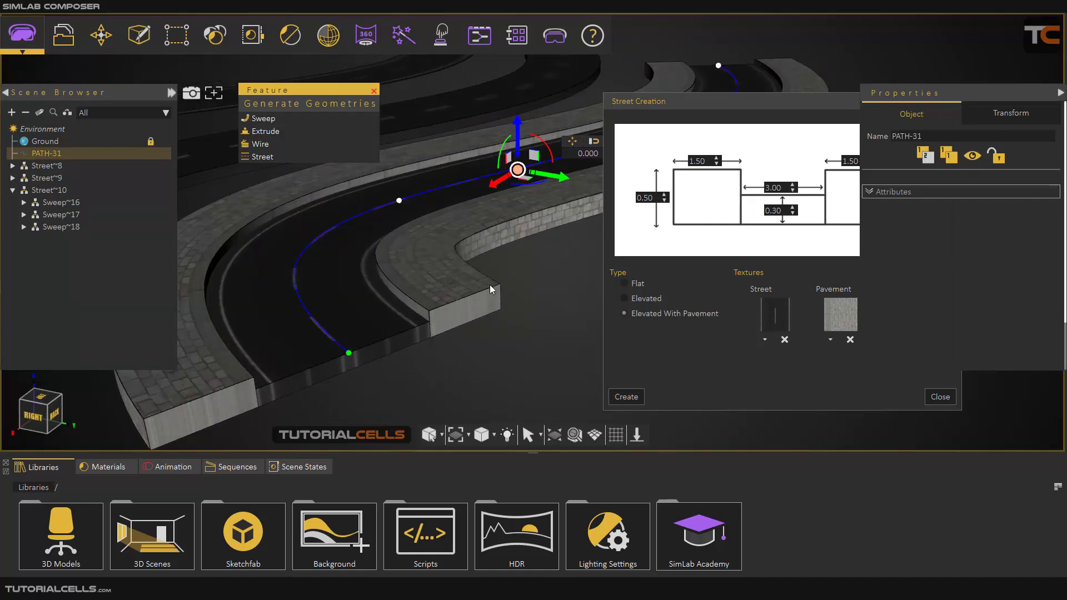
Examine the street height, street width and pavement width settings in the Elevated With Pavement cross-section
left_click_drag(764, 106, 752, 107)
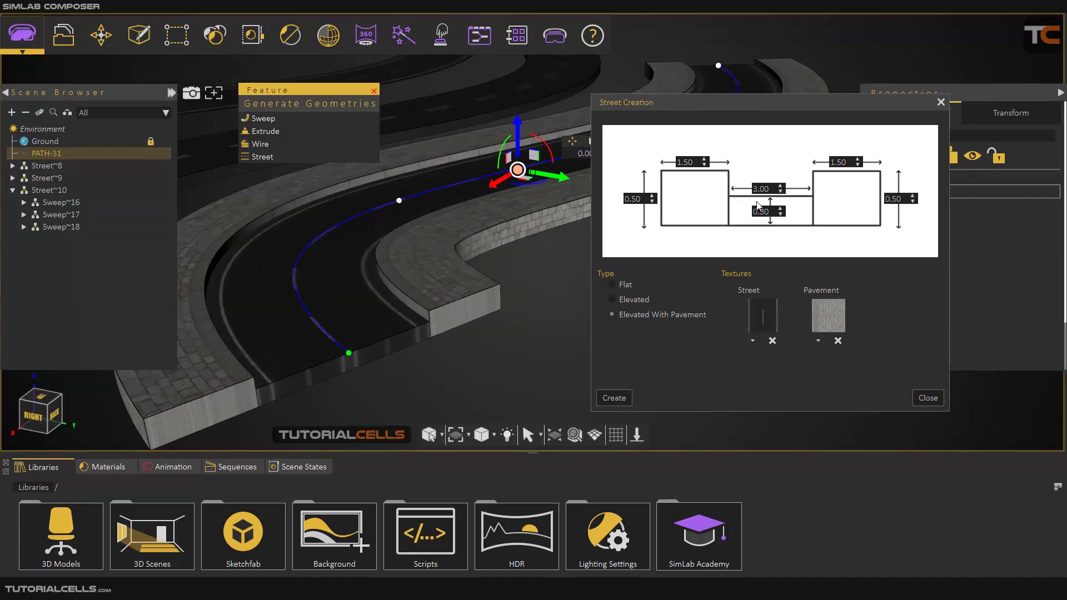
double_click(767, 212)
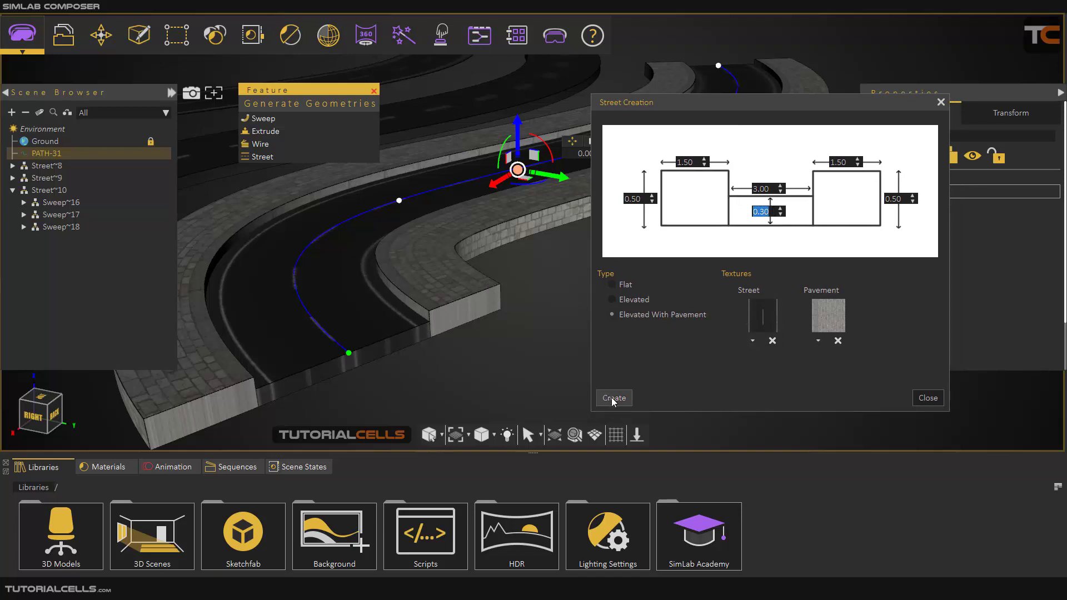
left_click_drag(773, 188, 749, 189)
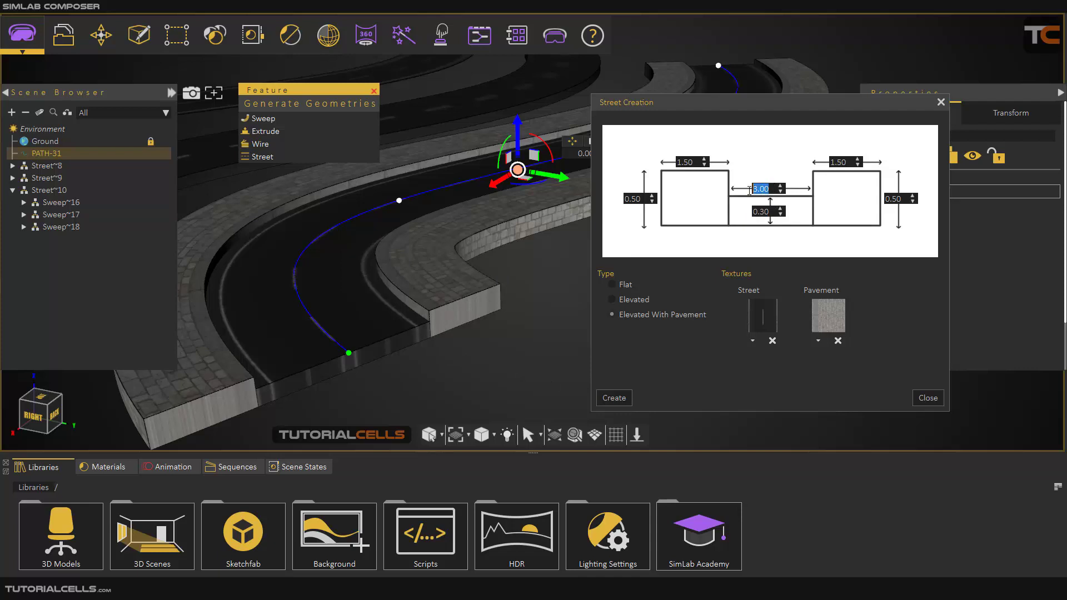
left_click(700, 161)
left_click(700, 161)
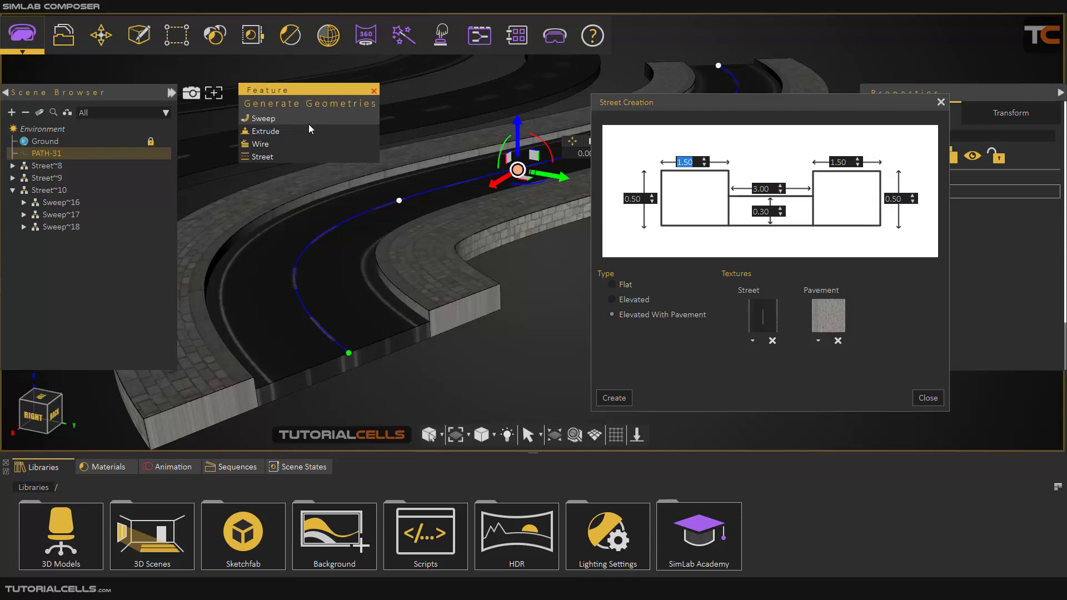
Review the flat, elevated and paved streets side by side and close the street creation dialog
scroll(385, 245, "down", 5)
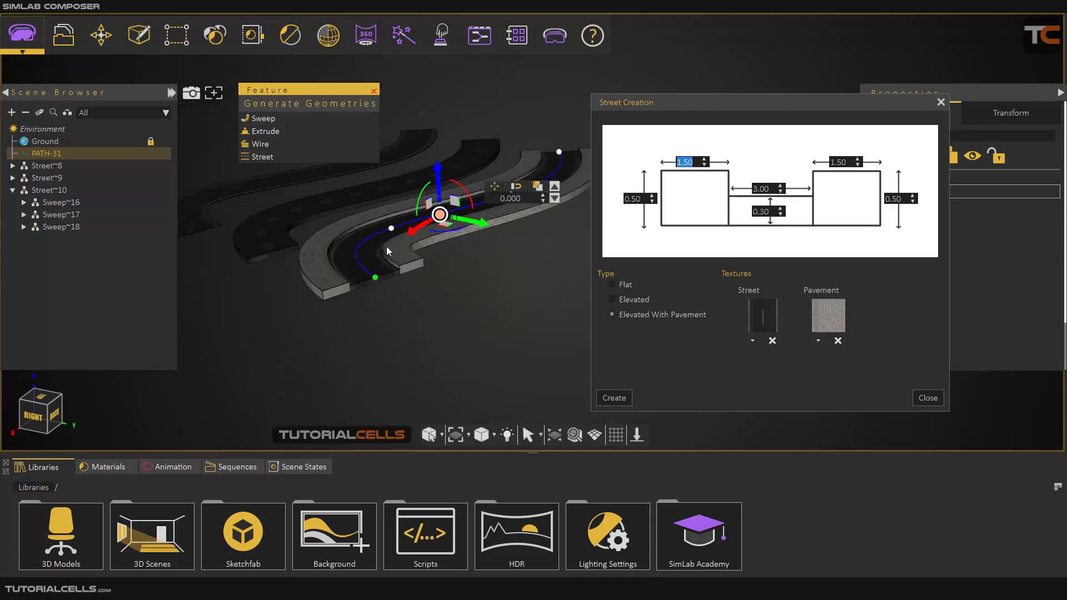
middle_click_drag(342, 217, 452, 292)
scroll(453, 292, "down", 2)
scroll(454, 292, "down", 2)
scroll(528, 294, "up", 1)
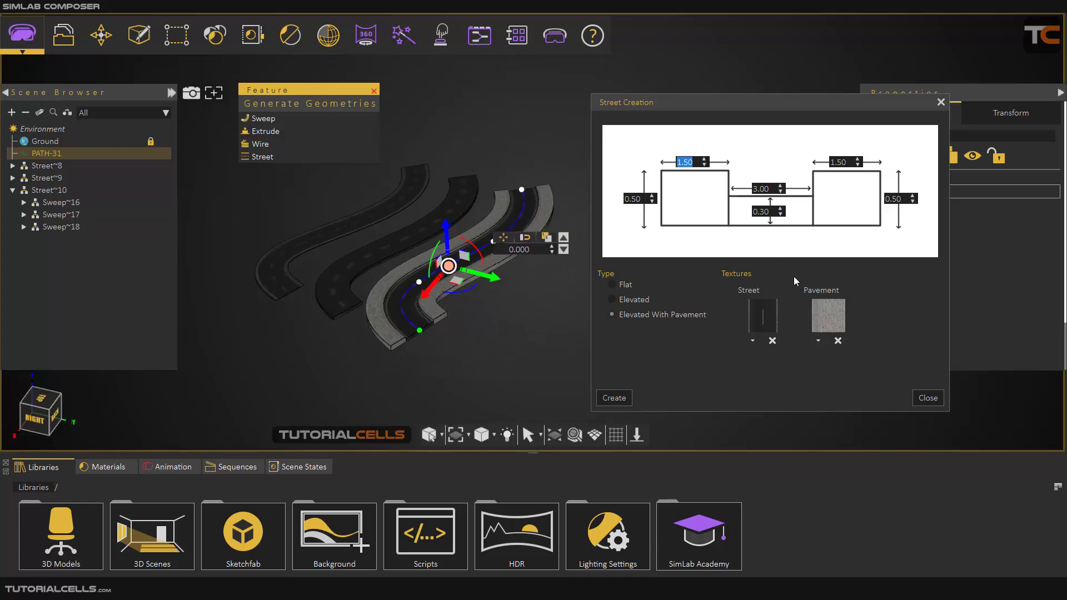
left_click(925, 397)
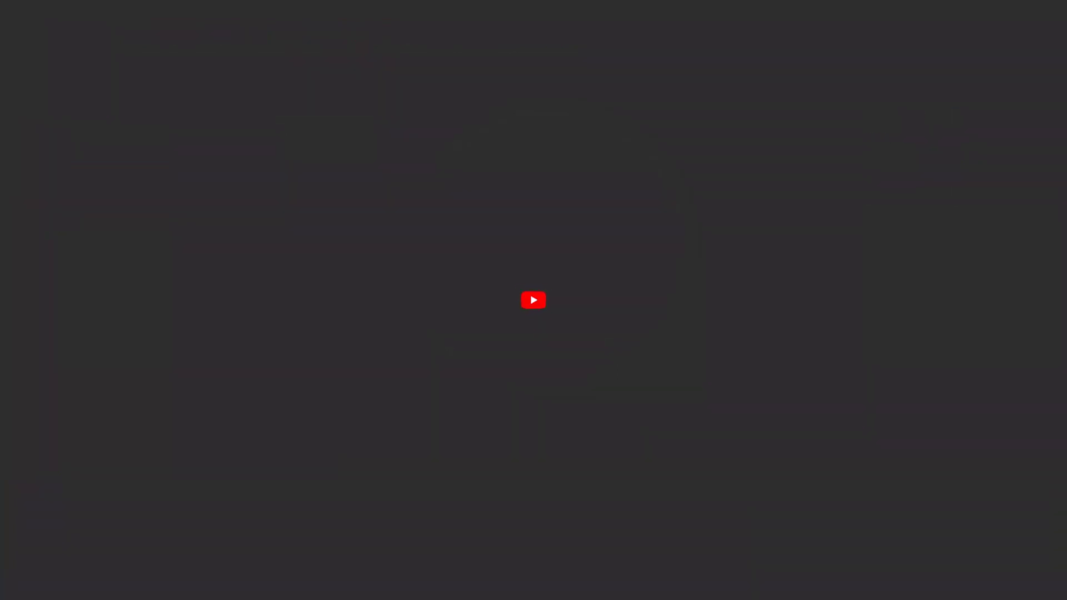